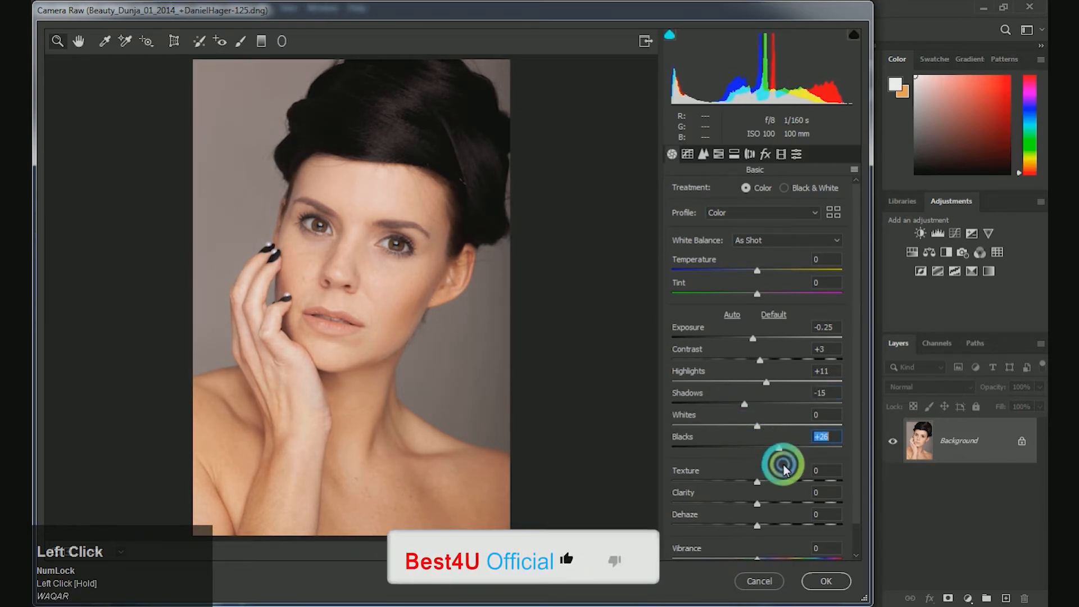
Step: Adjust the sharpening and noise reduction in the Camera Raw detail settings and apply the filter
{"action": "left_click_drag", "start_coordinate": [857, 464], "coordinate": [857, 511]}
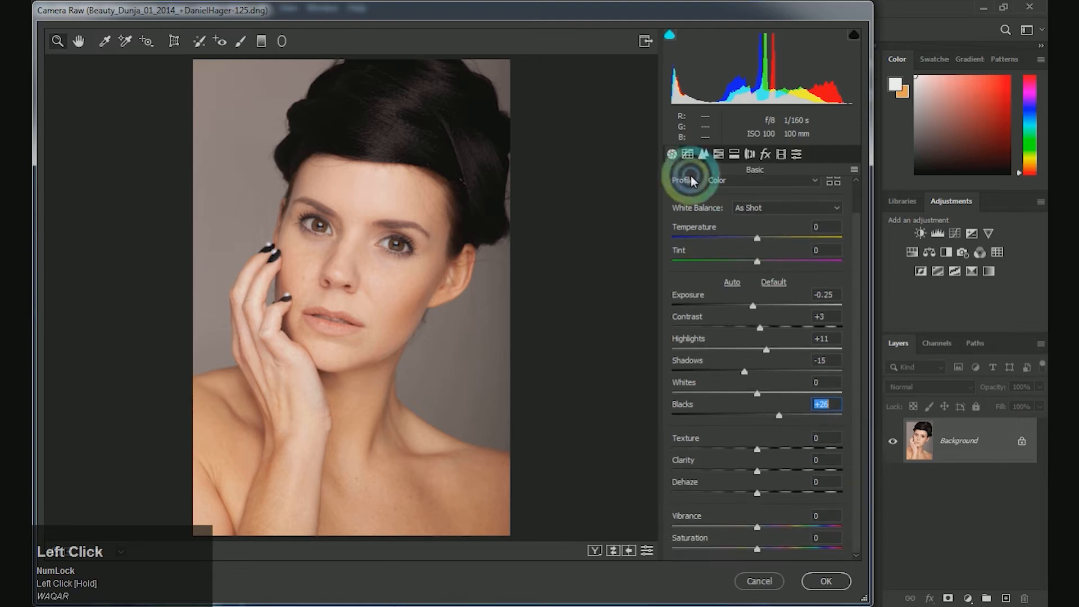
{"action": "left_click", "coordinate": [703, 153]}
{"action": "left_click_drag", "start_coordinate": [689, 218], "coordinate": [655, 214]}
{"action": "left_click_drag", "start_coordinate": [676, 281], "coordinate": [696, 287]}
{"action": "left_click", "coordinate": [825, 580]}
Step: Remove blemishes from the face and clean up the skin near the hairline with the Spot Healing Brush at 70 to 80 px
{"action": "left_click", "coordinate": [532, 430]}
{"action": "left_click", "coordinate": [471, 333]}
{"action": "key", "text": "ctrl+="}
{"action": "key", "text": "space"}
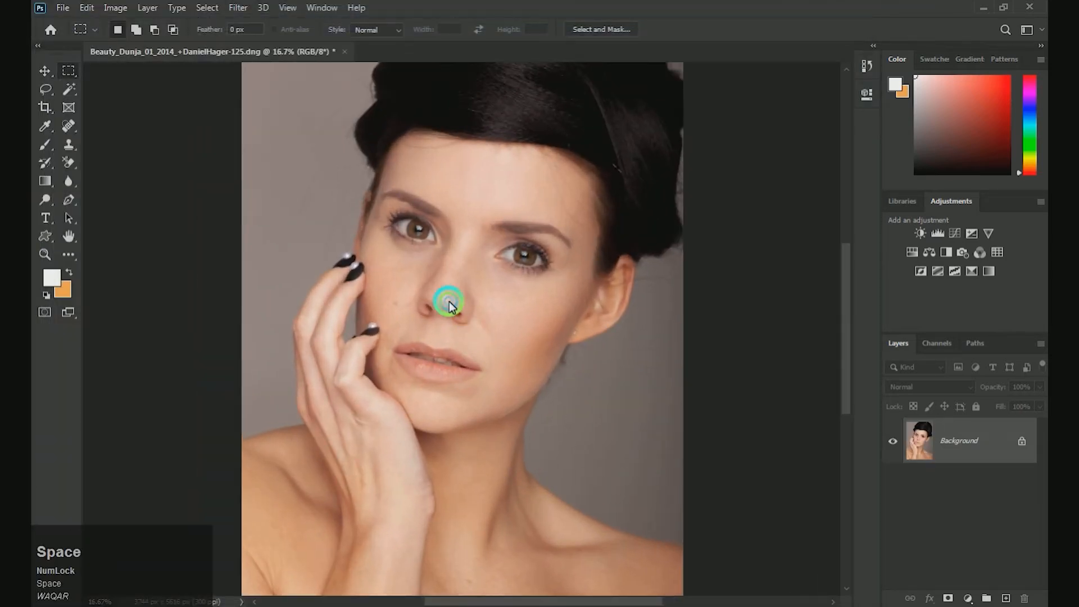
{"action": "left_click_drag", "start_coordinate": [448, 298], "coordinate": [450, 338]}
{"action": "key", "text": "ctrl+="}
{"action": "left_click", "coordinate": [81, 135]}
{"action": "left_click", "coordinate": [149, 199]}
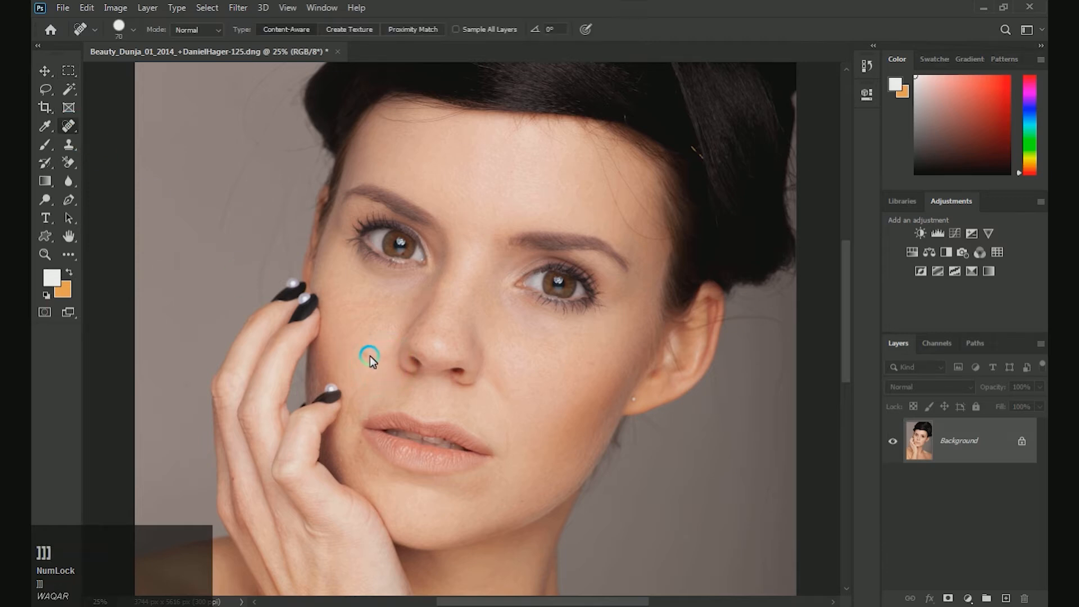
{"action": "key", "text": "space"}
{"action": "left_click_drag", "start_coordinate": [354, 292], "coordinate": [342, 341]}
{"action": "mouse_move", "coordinate": [612, 169]}
{"action": "left_mouse_down"}
{"action": "mouse_move", "coordinate": [703, 214]}
{"action": "mouse_move", "coordinate": [691, 138]}
{"action": "left_mouse_up"}
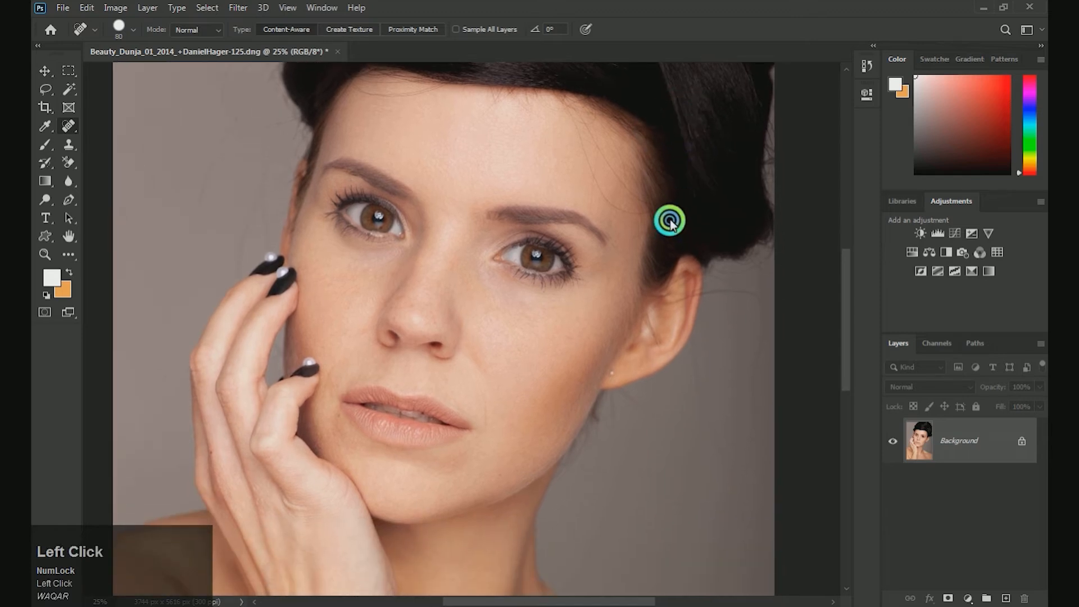
{"action": "left_click_drag", "start_coordinate": [669, 220], "coordinate": [669, 197]}
Step: Heal the small red mark on the back of the raised hand with the 80 px Spot Healing Brush
{"action": "key", "text": "space"}
{"action": "left_click_drag", "start_coordinate": [631, 294], "coordinate": [621, 241]}
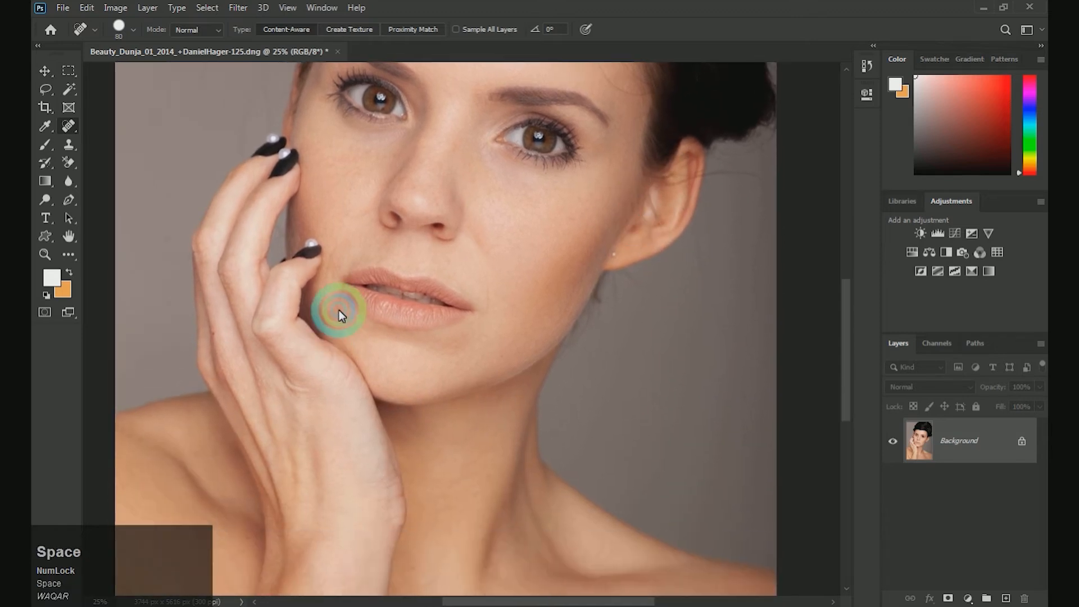
{"action": "left_click_drag", "start_coordinate": [321, 309], "coordinate": [381, 298]}
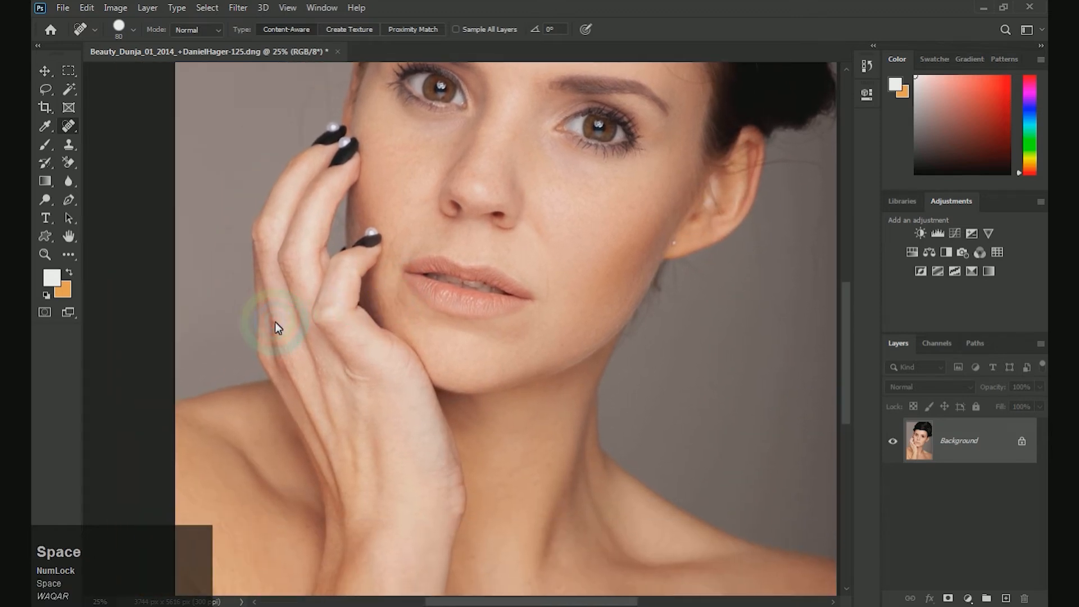
{"action": "left_click_drag", "start_coordinate": [287, 325], "coordinate": [313, 374]}
{"action": "left_click_drag", "start_coordinate": [471, 319], "coordinate": [464, 345]}
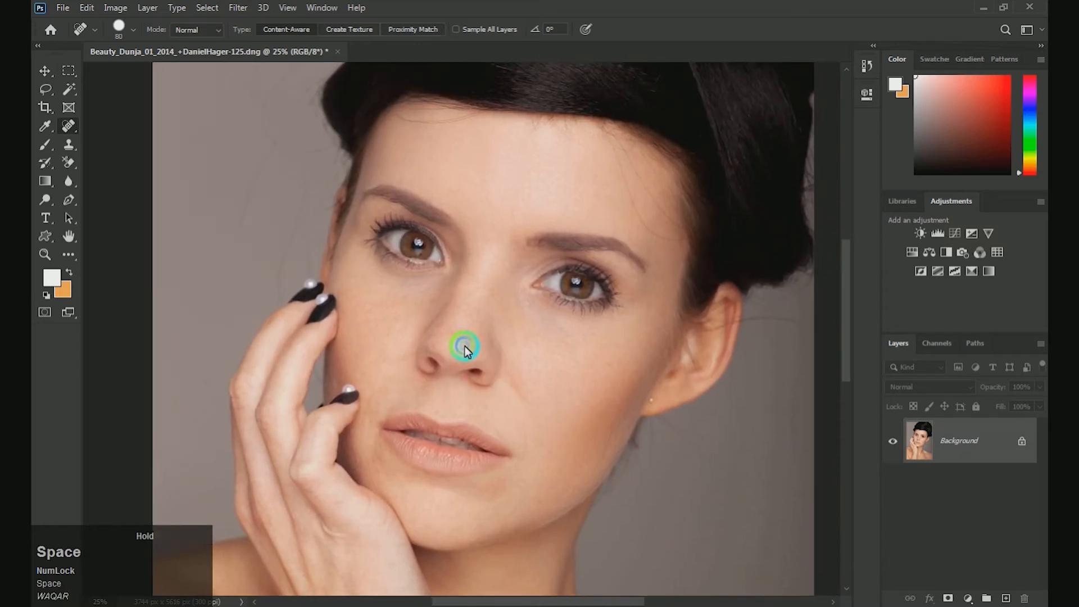
Step: Open the portrait in the Photo-Toolbox SkinFiner filter, try the Skin Tone-Contrast preset and apply Skin Tone-Lightening
{"action": "left_click", "coordinate": [236, 9]}
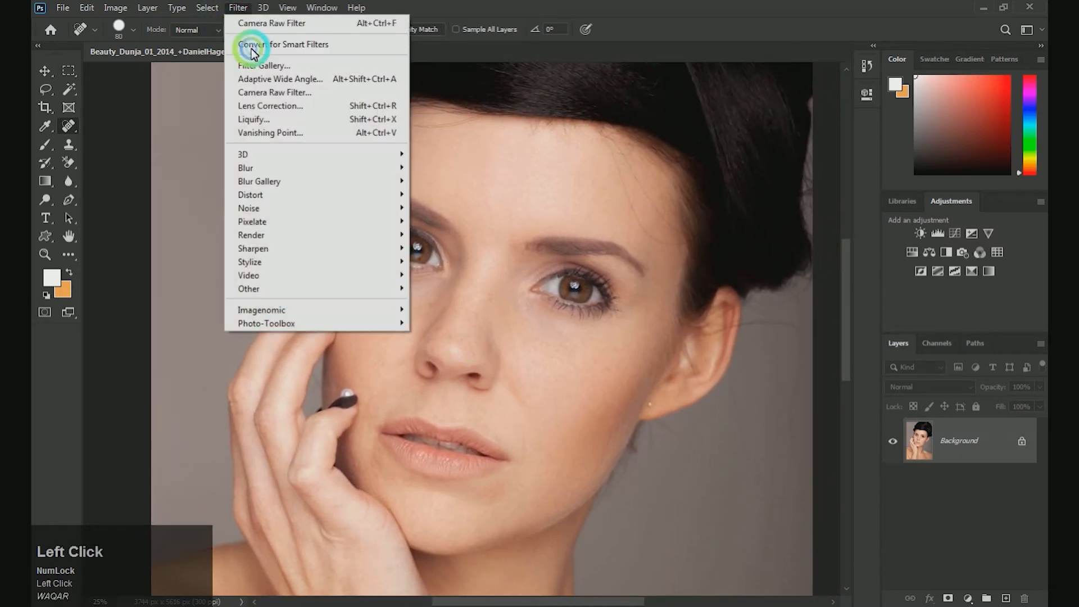
{"action": "mouse_move", "coordinate": [409, 320]}
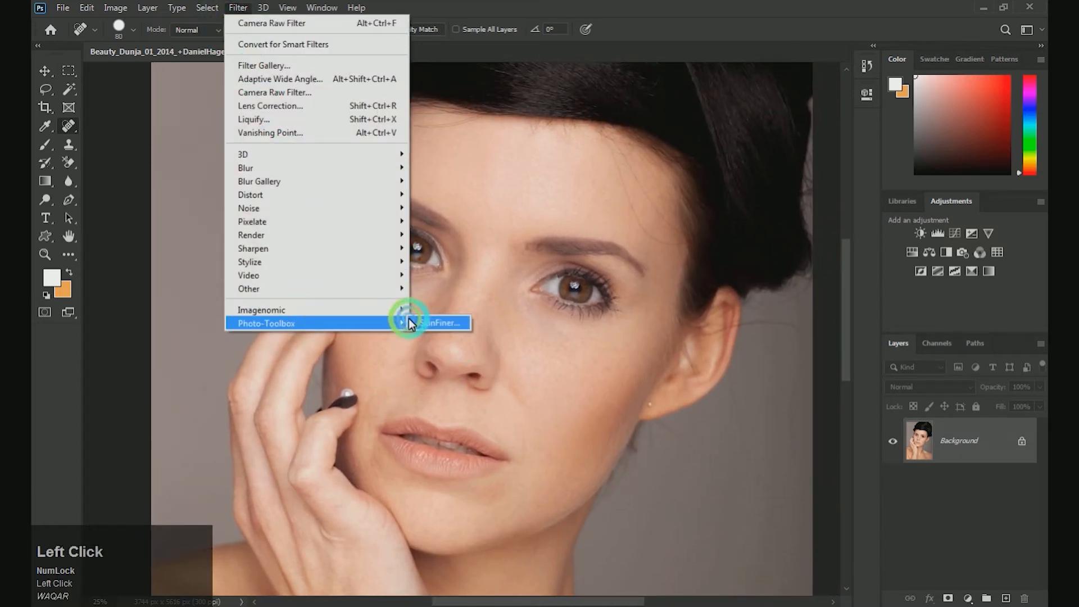
{"action": "left_click", "coordinate": [442, 320]}
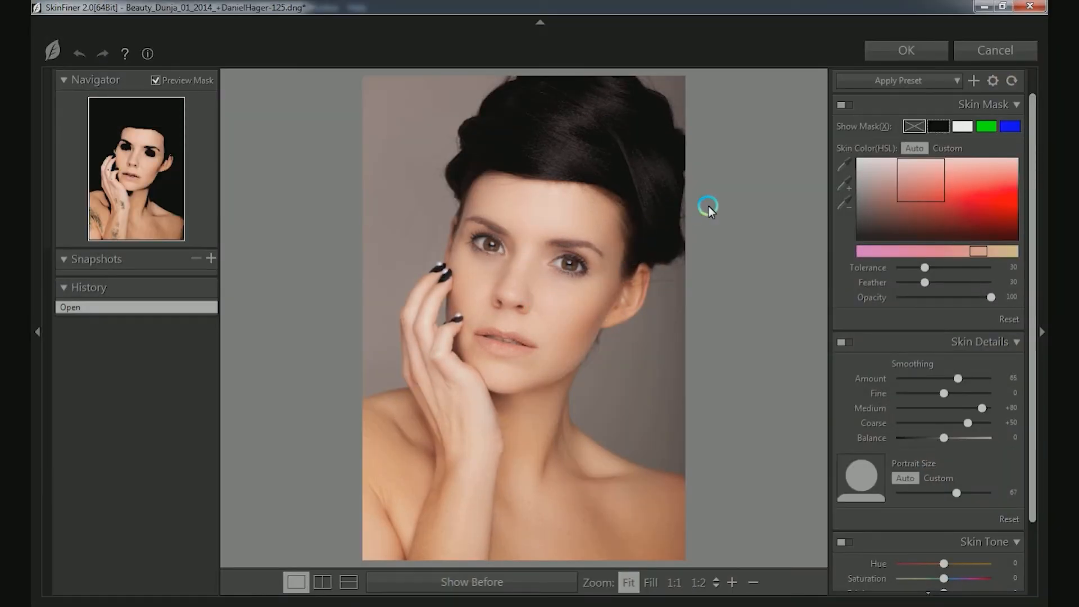
{"action": "left_click", "coordinate": [896, 79]}
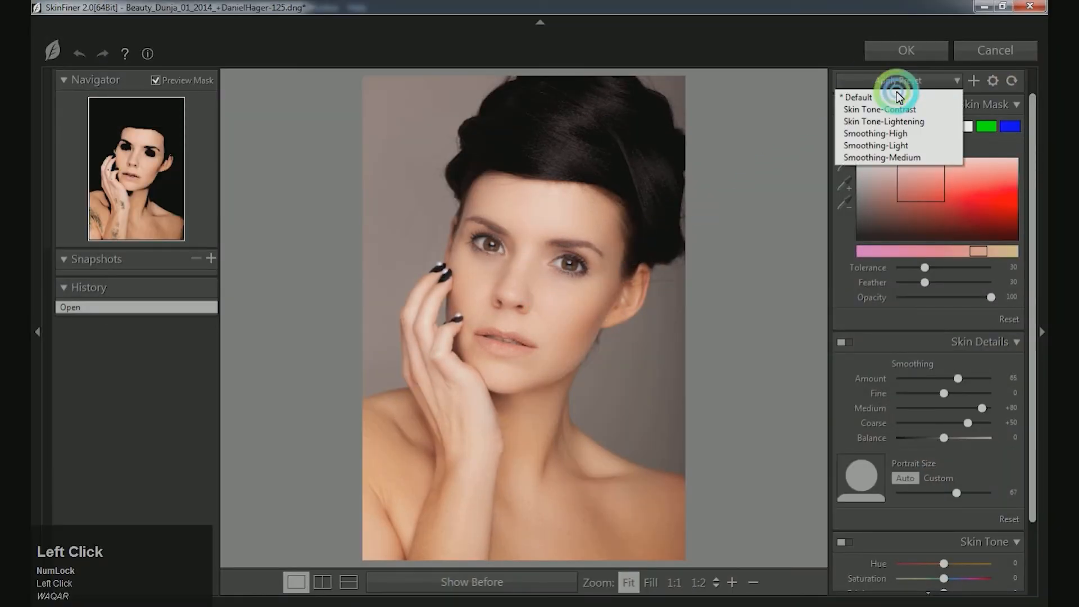
{"action": "left_click", "coordinate": [892, 110]}
{"action": "left_click", "coordinate": [899, 80]}
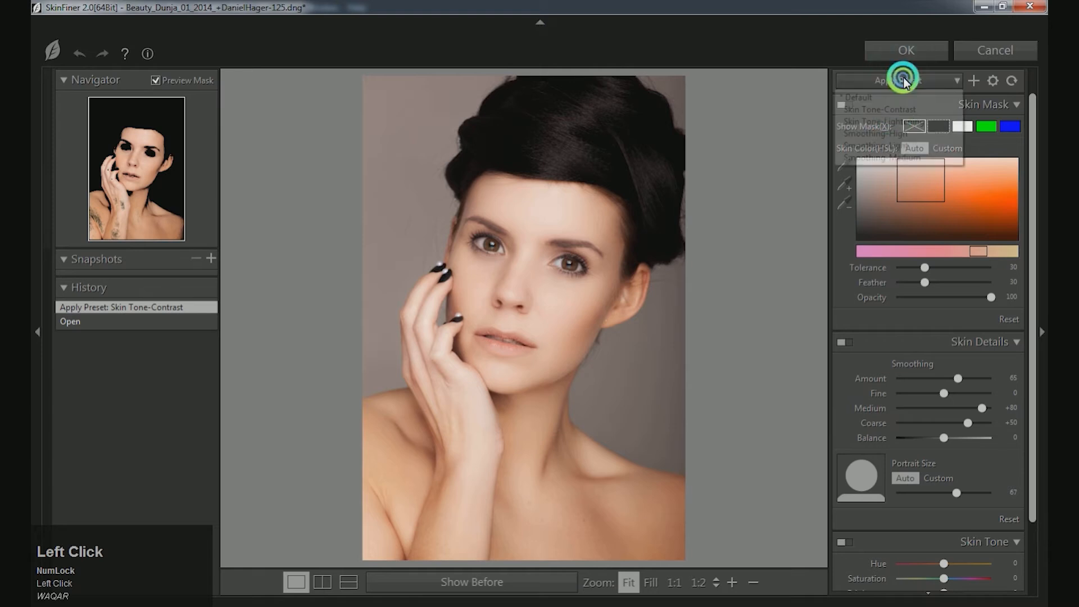
{"action": "left_click", "coordinate": [890, 123]}
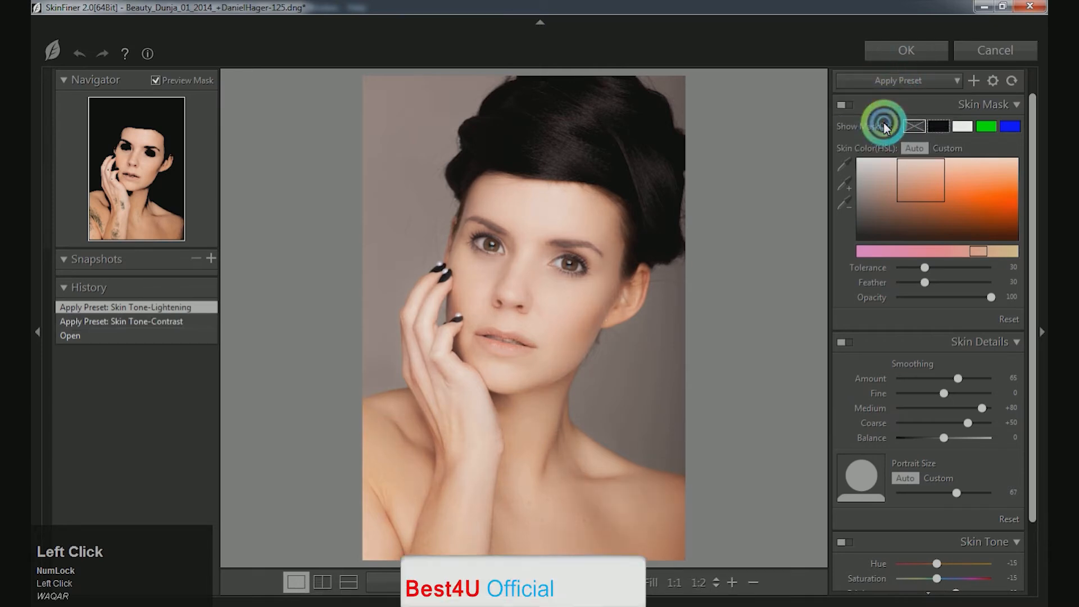
Step: Try the Smoothing-High and Smoothing-Light presets on the skin
{"action": "left_click", "coordinate": [899, 81]}
{"action": "left_click", "coordinate": [894, 135]}
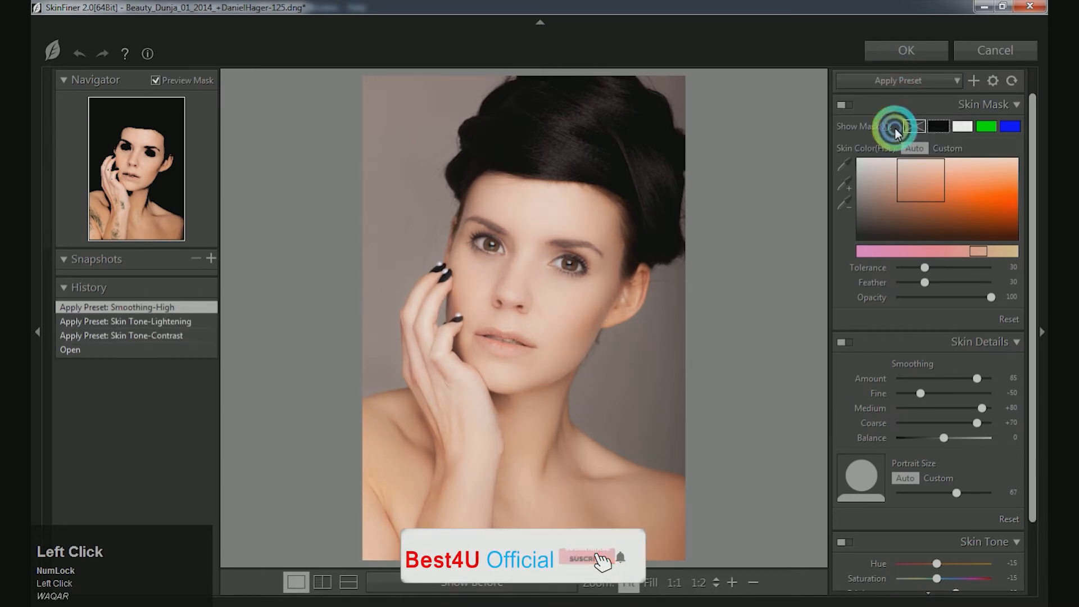
{"action": "left_click", "coordinate": [910, 81]}
{"action": "left_click", "coordinate": [908, 145]}
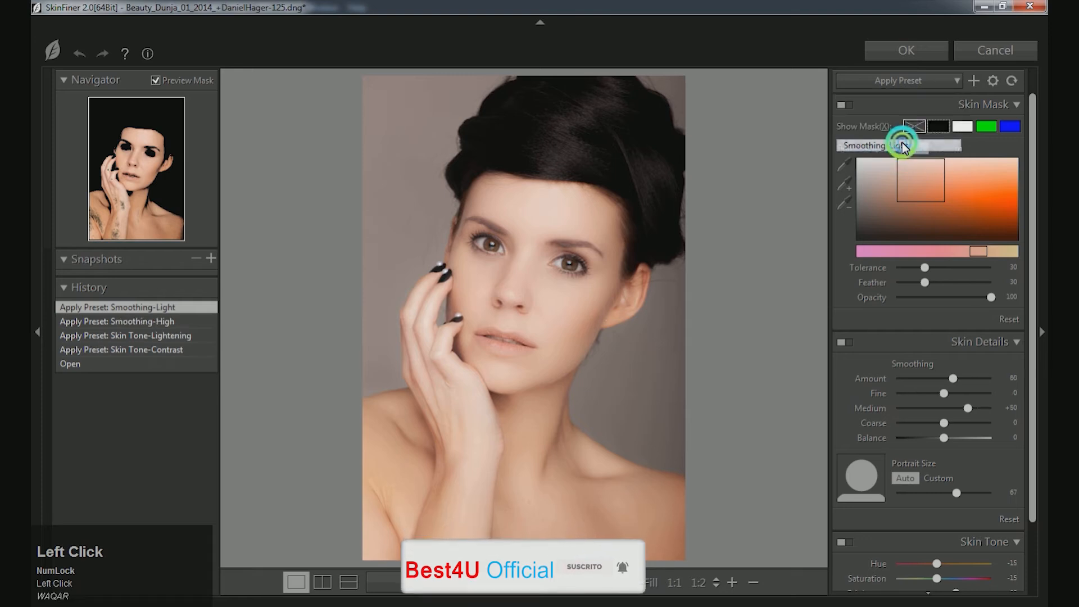
Step: Apply the Smoothing-Medium preset and commit the SkinFiner filter to the photo
{"action": "left_click", "coordinate": [910, 80]}
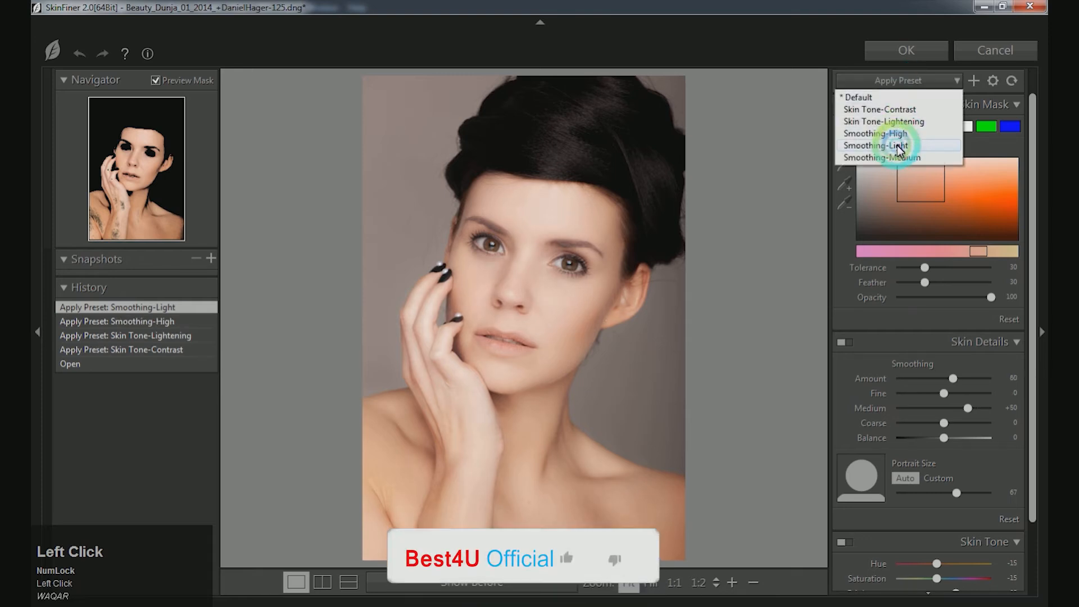
{"action": "left_click", "coordinate": [893, 158]}
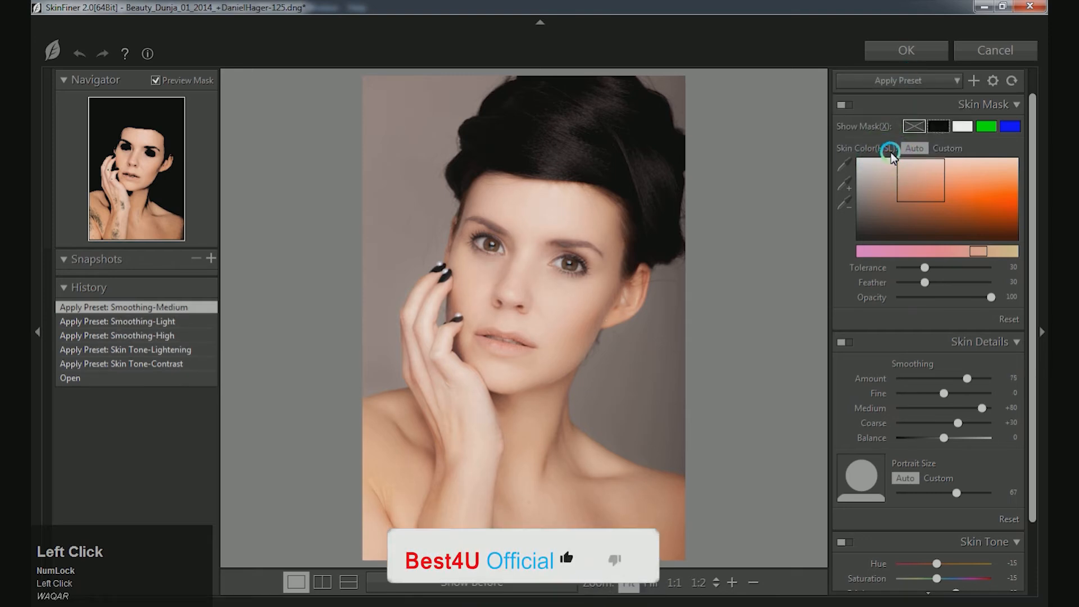
{"action": "left_click", "coordinate": [923, 55]}
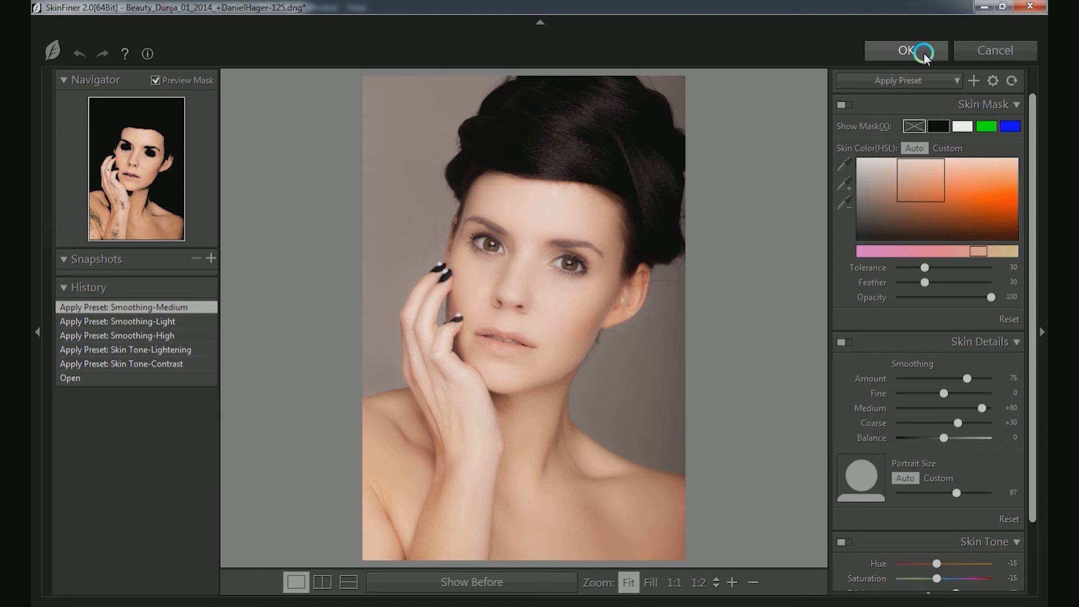
{"action": "left_click", "coordinate": [925, 56]}
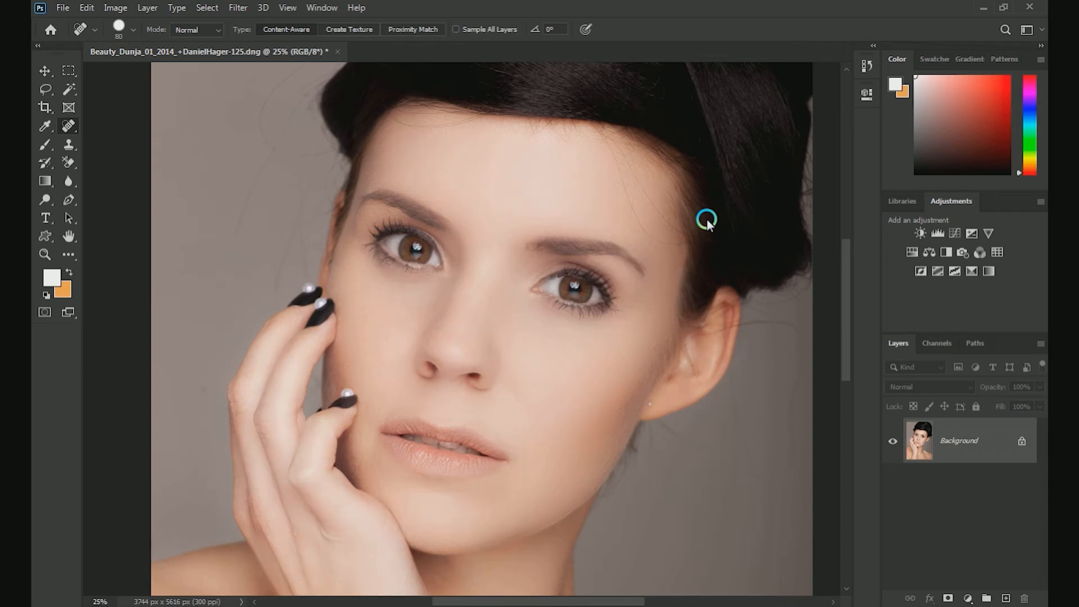
Step: Fade the SkinFiner effect to 70% opacity in Normal mode
{"action": "key", "text": "ctrl+0"}
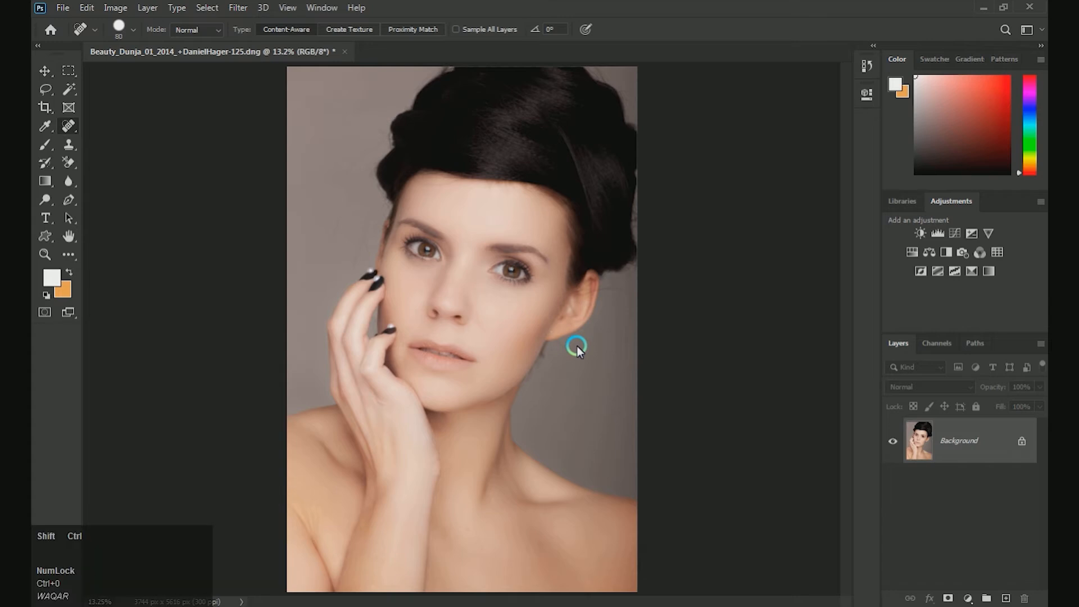
{"action": "key", "text": "ctrl+shift+f"}
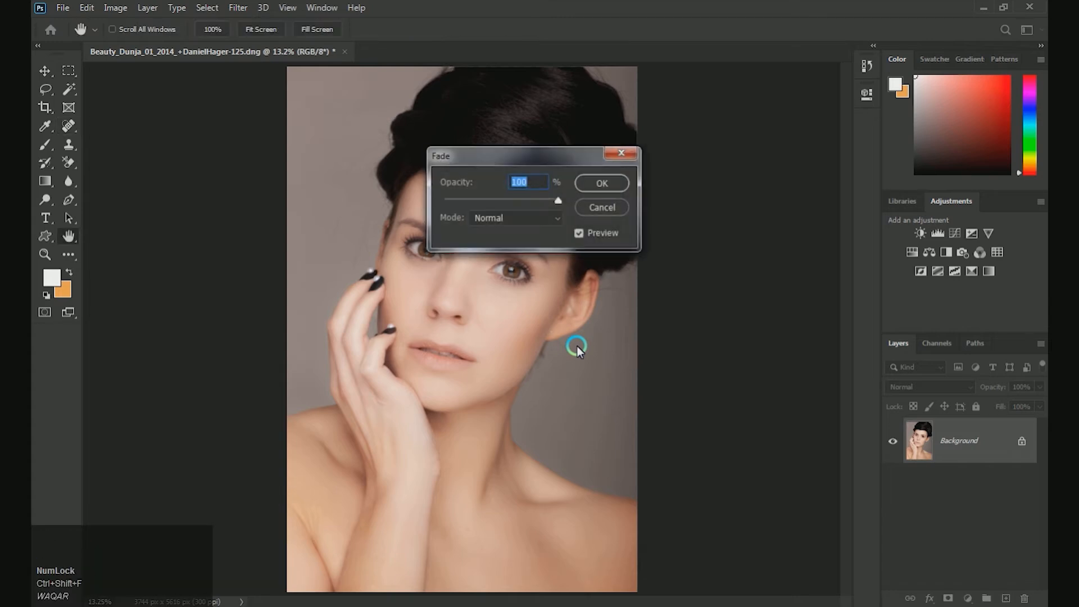
{"action": "type", "text": "70"}
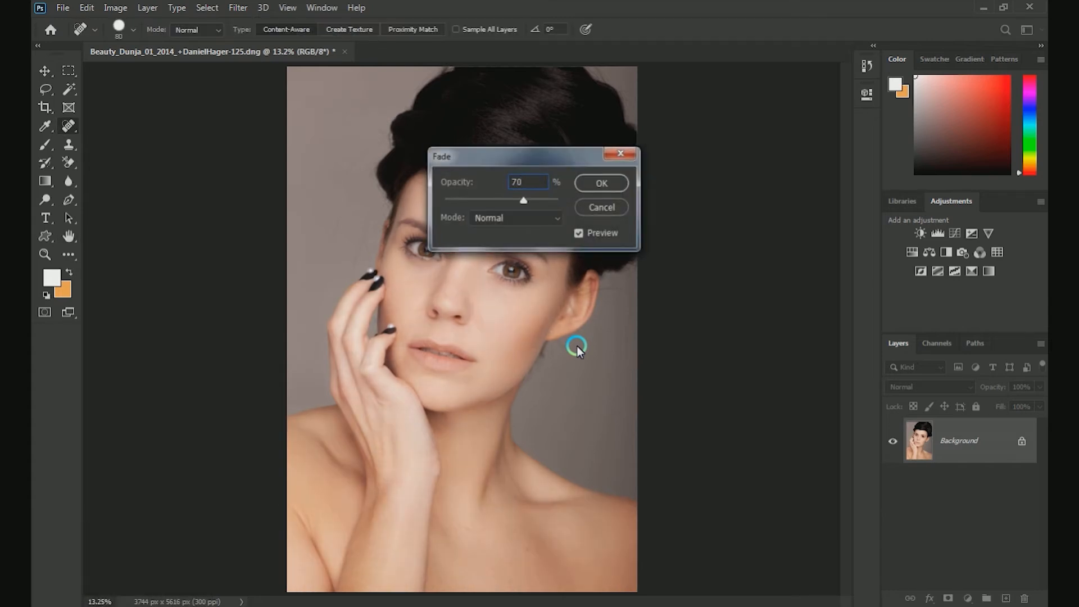
{"action": "key", "text": "Return"}
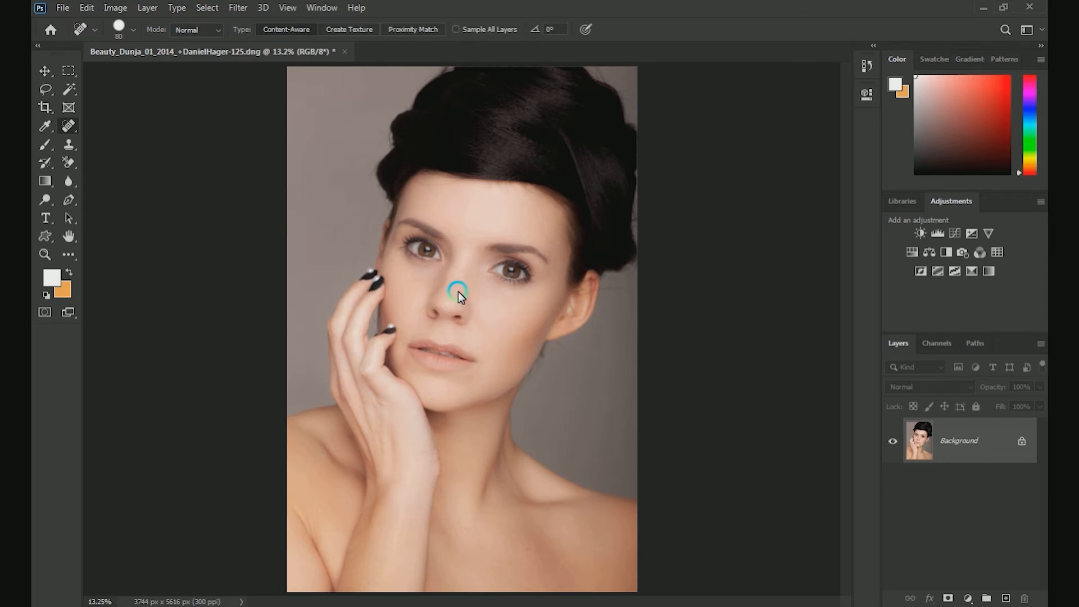
Step: Adjust the RGB curve by moving the black point to input 6 and slightly lowering the white point, and apply it
{"action": "key", "text": "ctrl+m"}
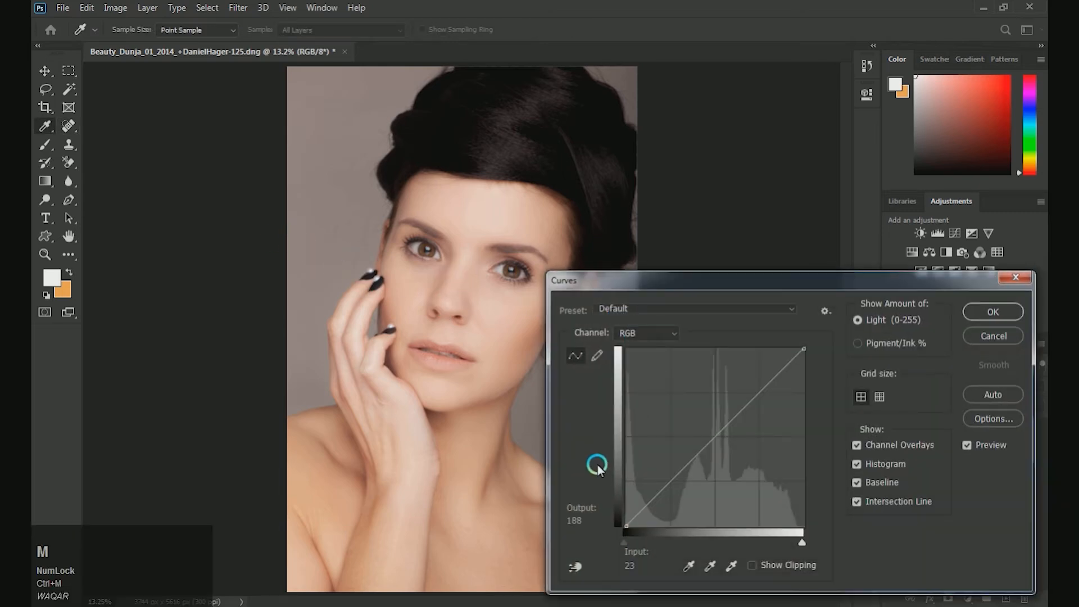
{"action": "left_click_drag", "start_coordinate": [626, 530], "coordinate": [631, 532]}
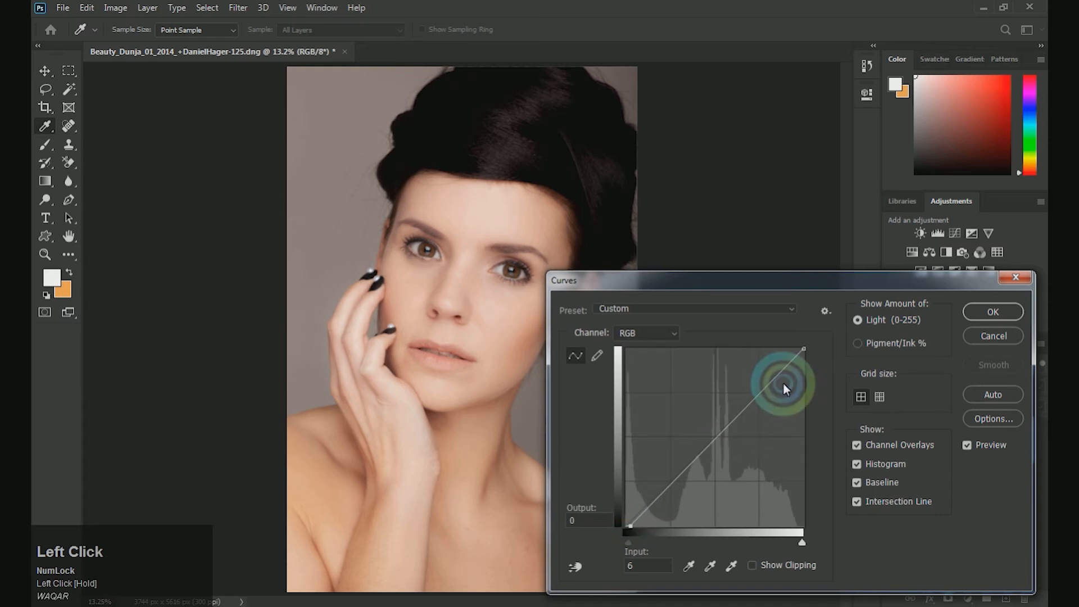
{"action": "left_click_drag", "start_coordinate": [803, 352], "coordinate": [805, 359]}
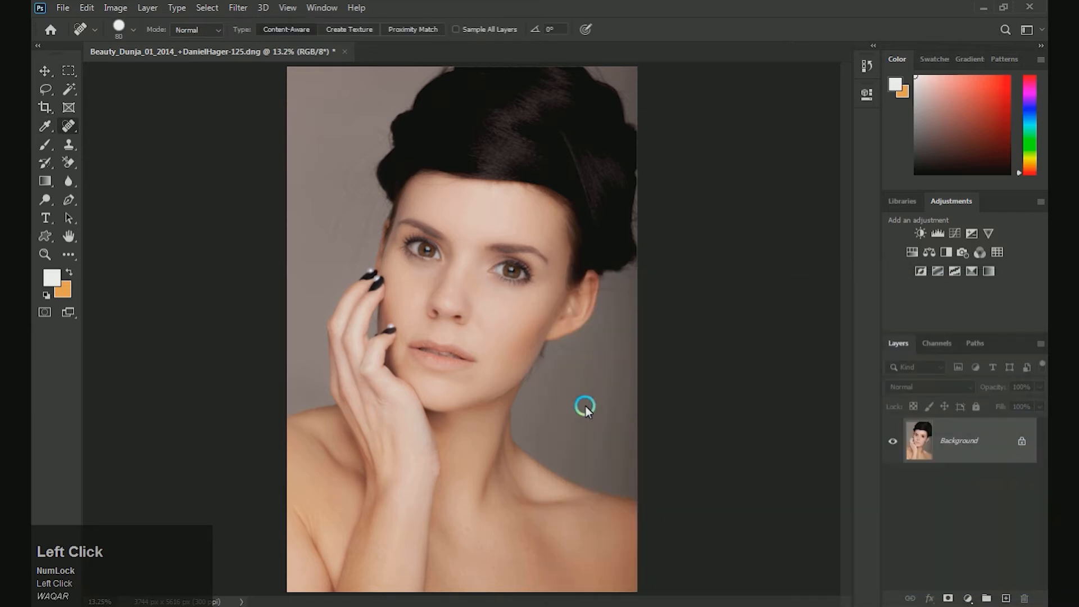
Step: Lighten the bridge of the nose with an enlarged Dodge tool brush
{"action": "key", "text": "ctrl+plus"}
{"action": "key", "text": "ctrl+plus"}
{"action": "key", "text": "ctrl+minus"}
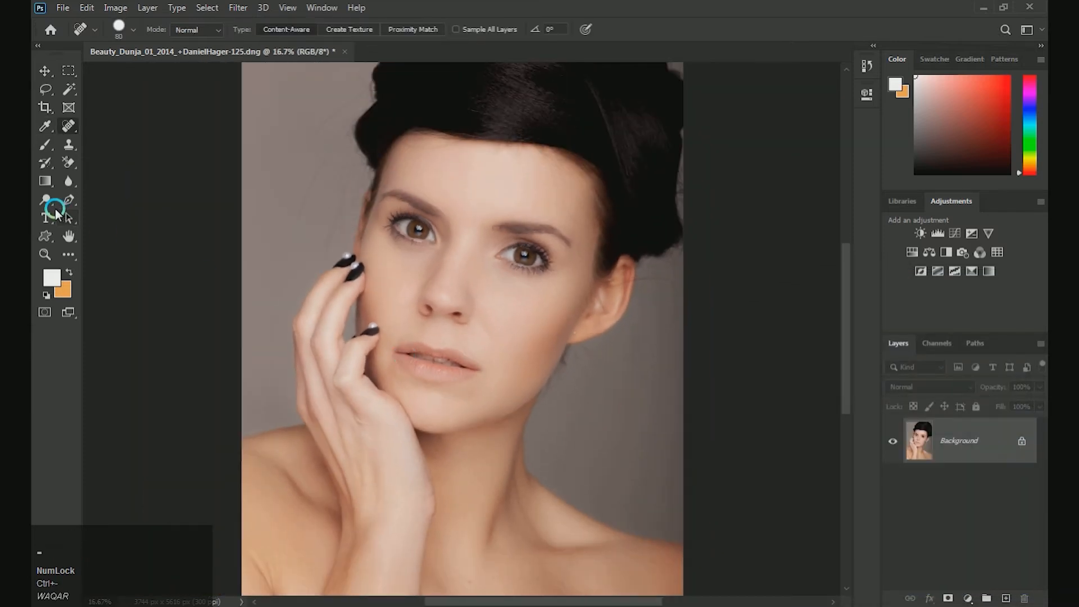
{"action": "key", "text": "ctrl+plus"}
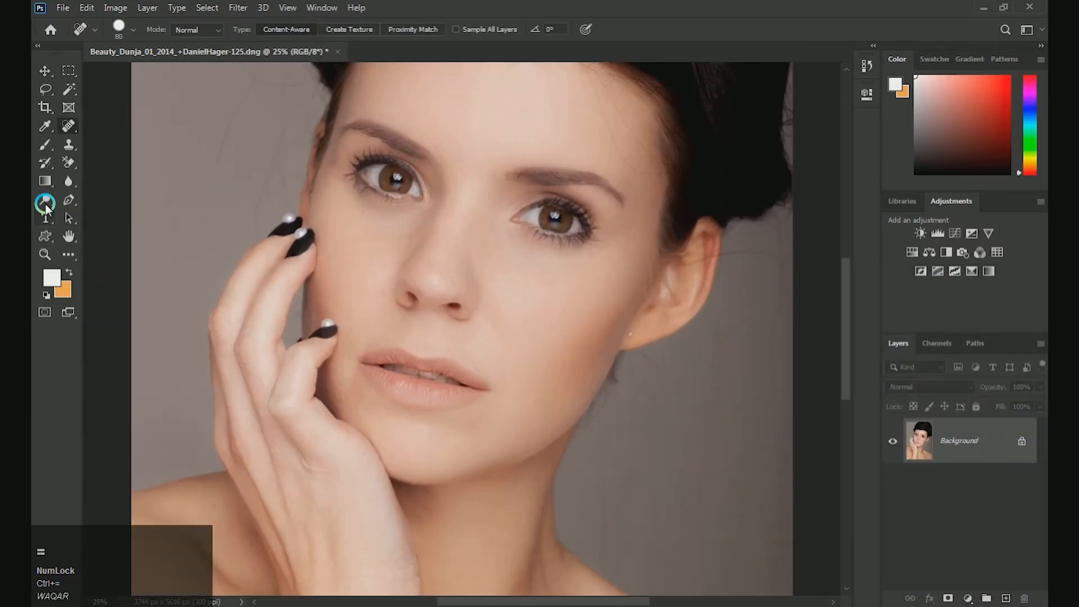
{"action": "left_click", "coordinate": [43, 201]}
{"action": "key", "text": "bracketright"}
{"action": "key", "text": "bracketright"}
{"action": "key", "text": "bracketright"}
{"action": "key", "text": "bracketright"}
{"action": "key", "text": "bracketright"}
{"action": "key", "text": "bracketright"}
{"action": "key", "text": "bracketright"}
{"action": "key", "text": "bracketright"}
{"action": "key", "text": "bracketright"}
{"action": "key", "text": "bracketright"}
{"action": "mouse_move", "coordinate": [440, 288]}
{"action": "left_mouse_down"}
{"action": "mouse_move", "coordinate": [427, 271]}
{"action": "mouse_move", "coordinate": [429, 281]}
{"action": "mouse_move", "coordinate": [433, 216]}
{"action": "mouse_move", "coordinate": [446, 247]}
{"action": "mouse_move", "coordinate": [467, 196]}
{"action": "mouse_move", "coordinate": [438, 289]}
{"action": "mouse_move", "coordinate": [452, 244]}
{"action": "left_mouse_up"}
Step: Dodge the cheek beside the nose with a 500 px brush and the lips with a slightly smaller one
{"action": "key", "text": "bracketright"}
{"action": "key", "text": "bracketright"}
{"action": "key", "text": "bracketright"}
{"action": "mouse_move", "coordinate": [511, 309]}
{"action": "left_mouse_down"}
{"action": "mouse_move", "coordinate": [556, 310]}
{"action": "mouse_move", "coordinate": [562, 284]}
{"action": "mouse_move", "coordinate": [508, 310]}
{"action": "mouse_move", "coordinate": [498, 281]}
{"action": "mouse_move", "coordinate": [554, 323]}
{"action": "mouse_move", "coordinate": [520, 341]}
{"action": "left_mouse_up"}
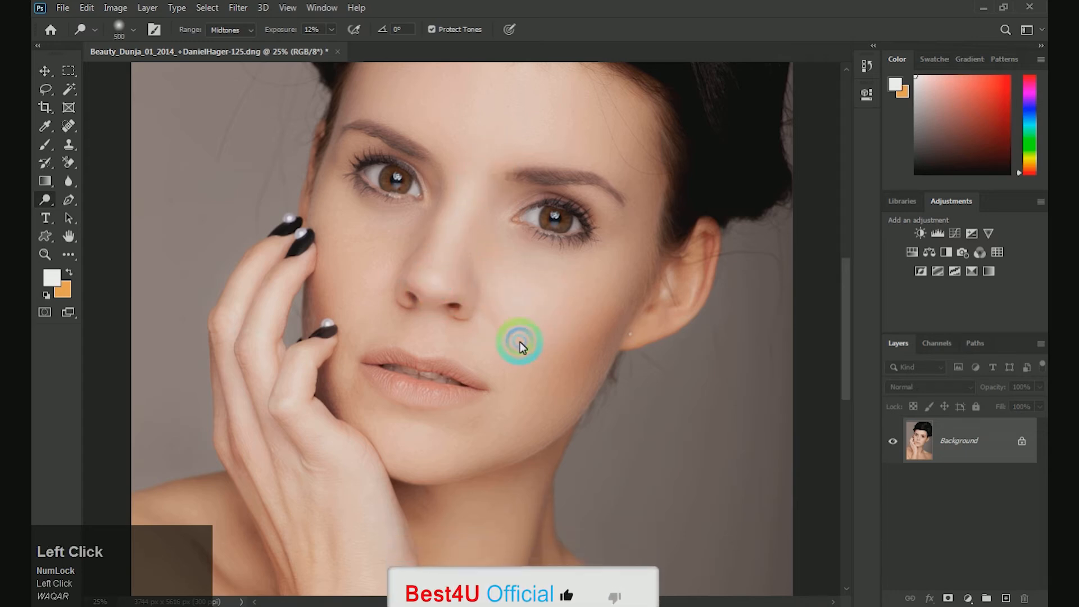
{"action": "key", "text": "bracketleft"}
{"action": "mouse_move", "coordinate": [384, 377]}
{"action": "left_mouse_down"}
{"action": "mouse_move", "coordinate": [466, 375]}
{"action": "mouse_move", "coordinate": [460, 402]}
{"action": "mouse_move", "coordinate": [455, 389]}
{"action": "left_mouse_up"}
{"action": "key", "text": "space"}
Step: Darken the edge of the cheek and jaw below the ear with the Burn tool at 500 px
{"action": "left_click", "coordinate": [36, 192]}
{"action": "right_click", "coordinate": [43, 199]}
{"action": "left_click", "coordinate": [101, 214]}
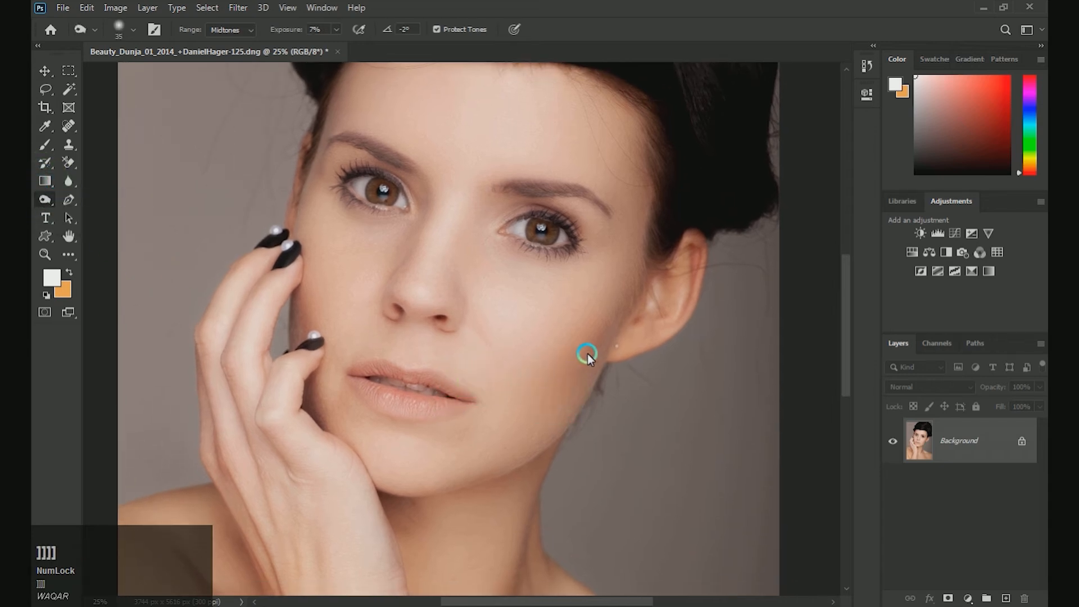
{"action": "mouse_move", "coordinate": [586, 364]}
{"action": "left_mouse_down"}
{"action": "mouse_move", "coordinate": [534, 430]}
{"action": "mouse_move", "coordinate": [394, 461]}
{"action": "mouse_move", "coordinate": [457, 463]}
{"action": "mouse_move", "coordinate": [622, 386]}
{"action": "left_mouse_up"}
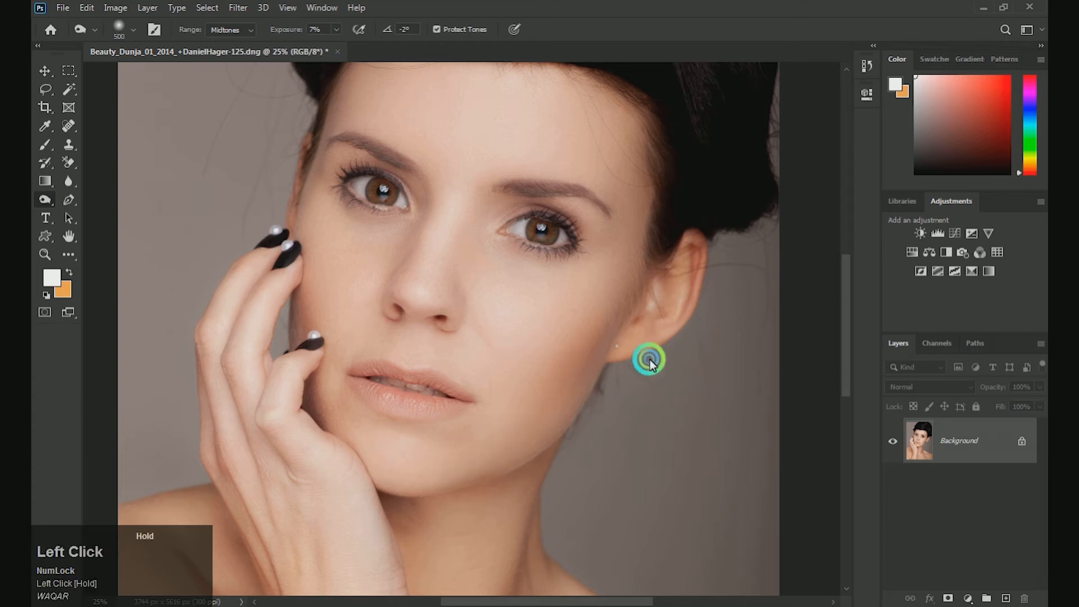
{"action": "key", "text": "ctrl+minus"}
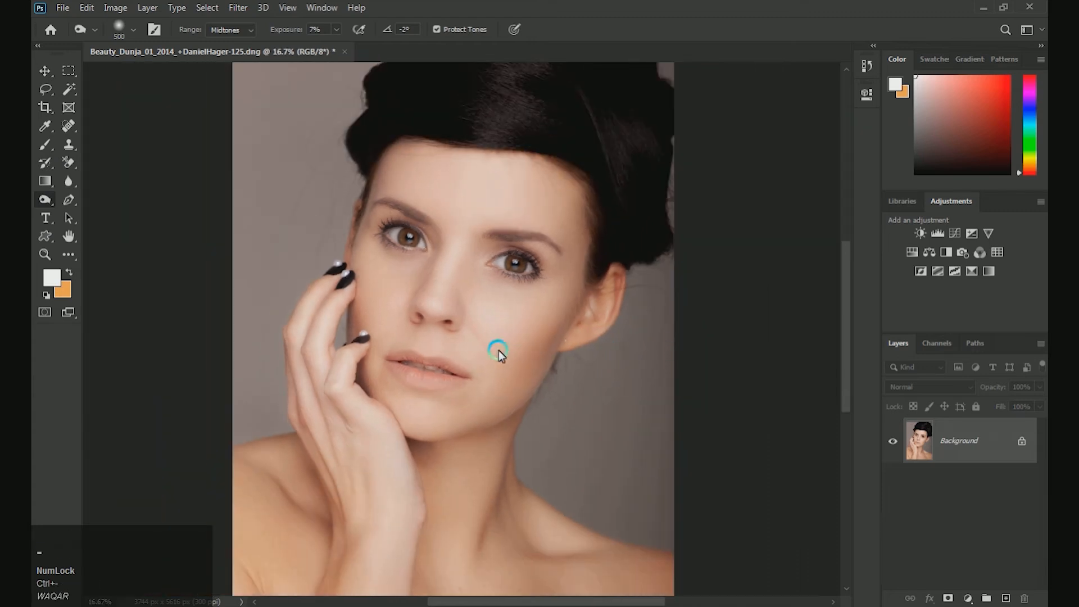
{"action": "left_click_drag", "start_coordinate": [435, 342], "coordinate": [433, 332]}
Step: Add a new empty layer above the background photo and zoom in on the lips
{"action": "key", "text": "ctrl+equal"}
{"action": "left_click_drag", "start_coordinate": [510, 339], "coordinate": [632, 345]}
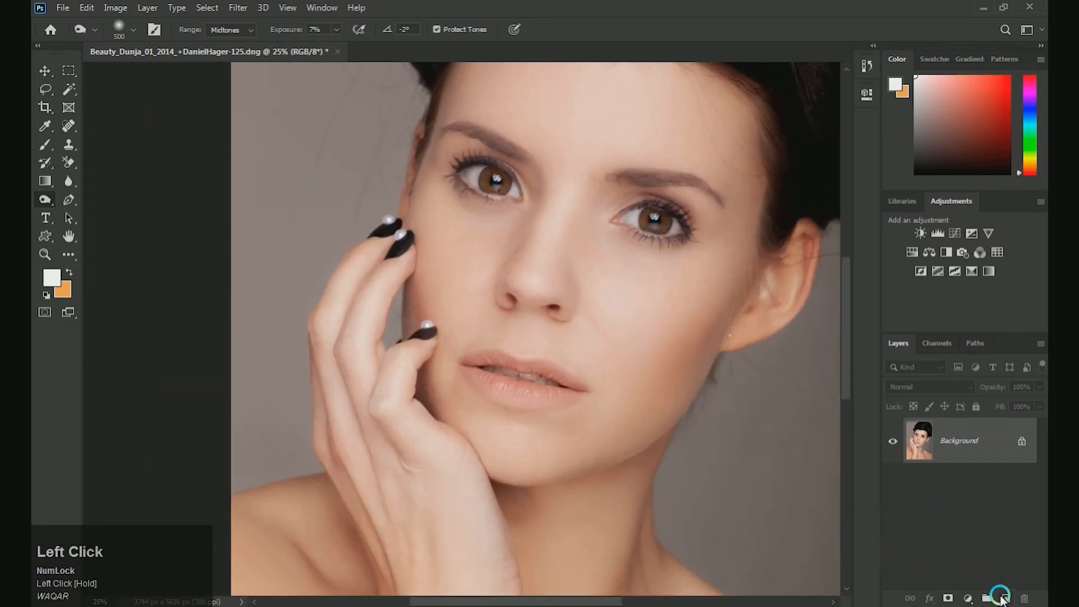
{"action": "left_click", "coordinate": [1001, 599]}
{"action": "left_click_drag", "start_coordinate": [565, 378], "coordinate": [484, 379]}
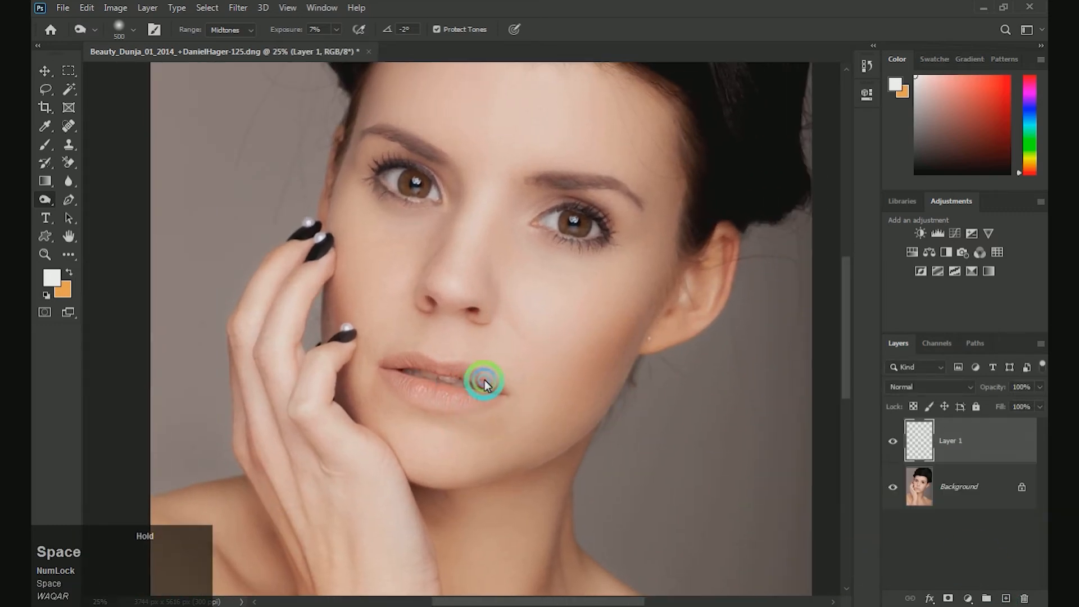
{"action": "left_click", "coordinate": [484, 380], "text": "ctrl"}
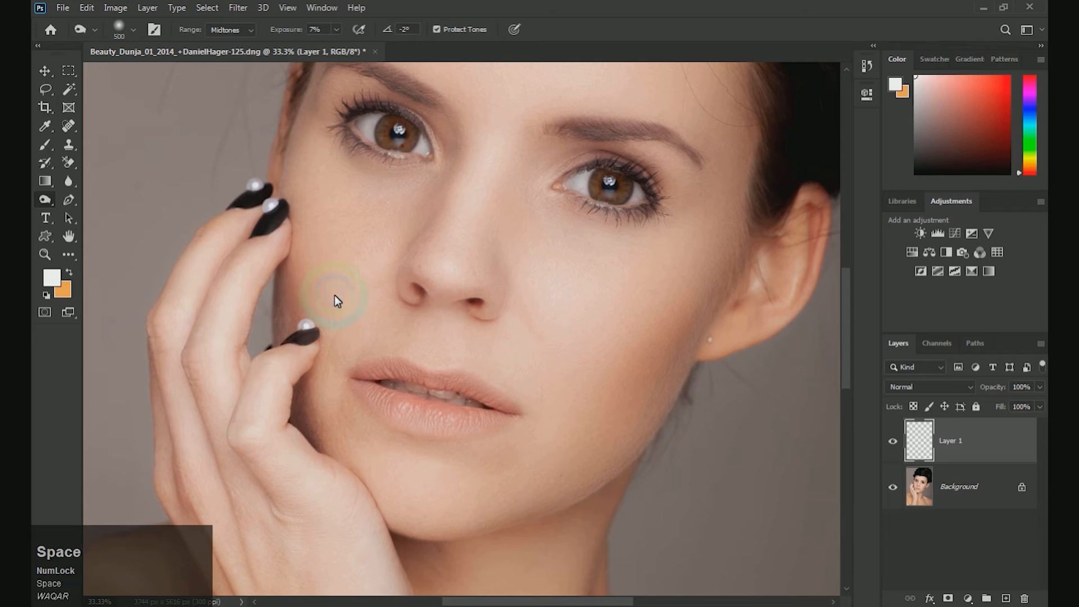
Step: Paint a light salmon-pink tint over both lips on the empty layer with a soft 125 px brush
{"action": "key", "text": "b"}
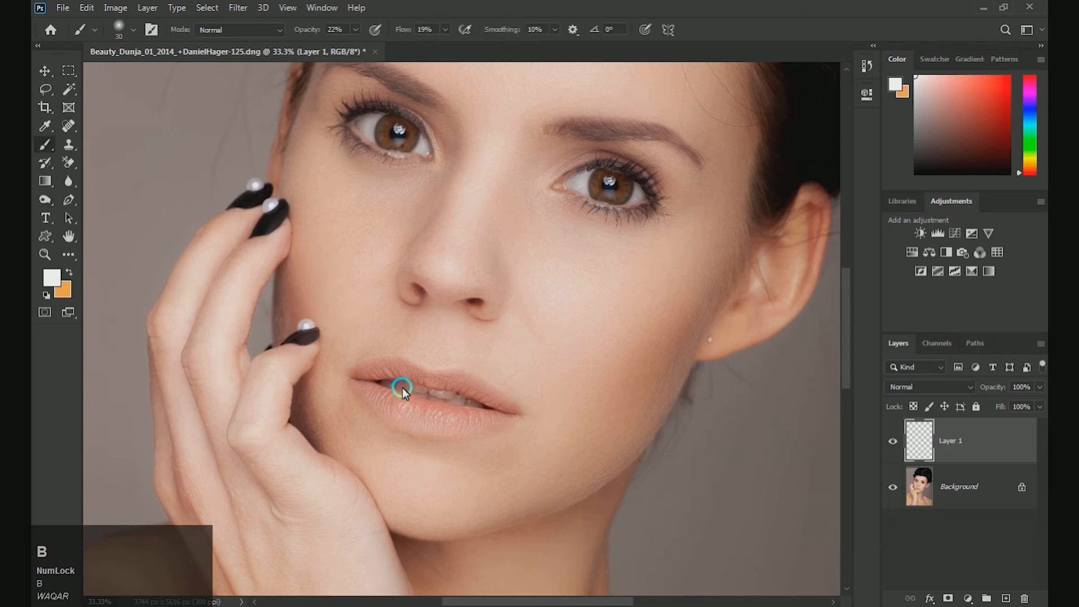
{"action": "left_click", "coordinate": [56, 281]}
{"action": "mouse_move", "coordinate": [749, 194]}
{"action": "left_mouse_down"}
{"action": "mouse_move", "coordinate": [736, 176]}
{"action": "mouse_move", "coordinate": [867, 169]}
{"action": "mouse_move", "coordinate": [720, 168]}
{"action": "mouse_move", "coordinate": [748, 176]}
{"action": "left_mouse_up"}
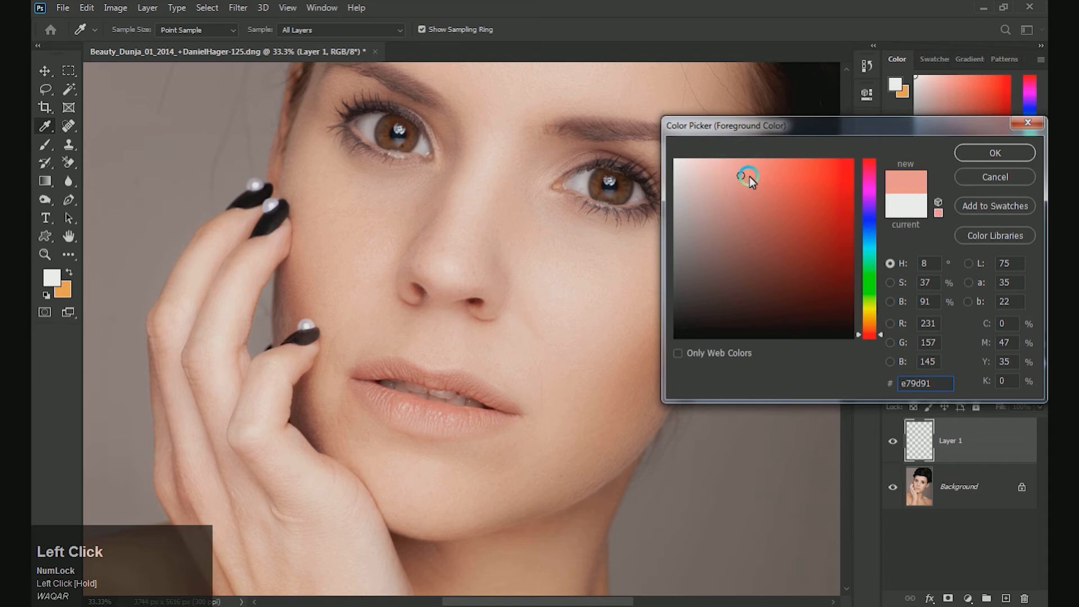
{"action": "left_click", "coordinate": [966, 154]}
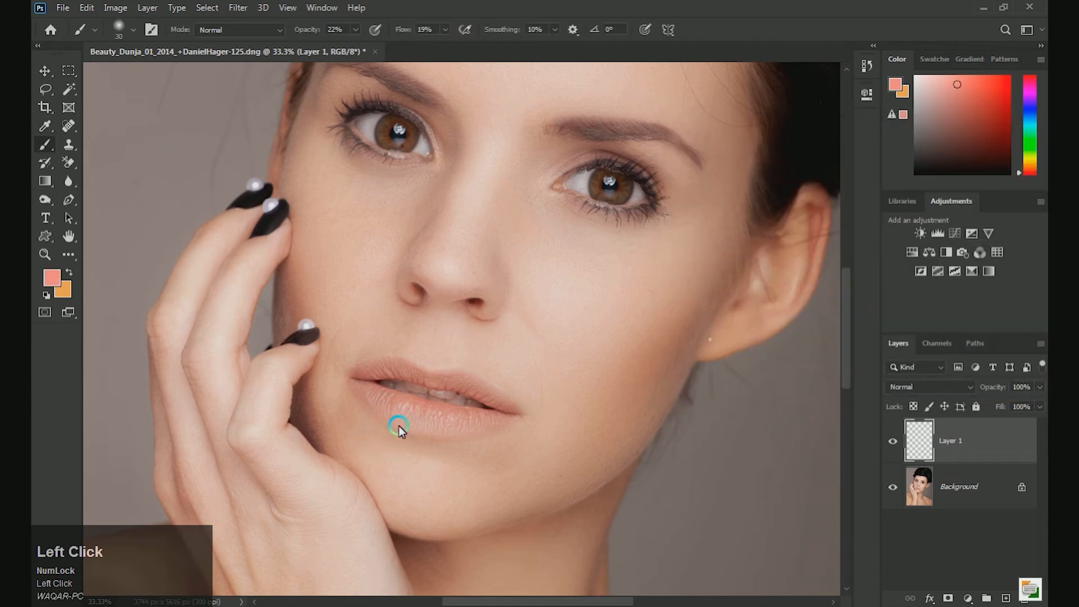
{"action": "mouse_move", "coordinate": [381, 373]}
{"action": "left_mouse_down"}
{"action": "mouse_move", "coordinate": [432, 377]}
{"action": "mouse_move", "coordinate": [498, 410]}
{"action": "mouse_move", "coordinate": [480, 422]}
{"action": "left_mouse_up"}
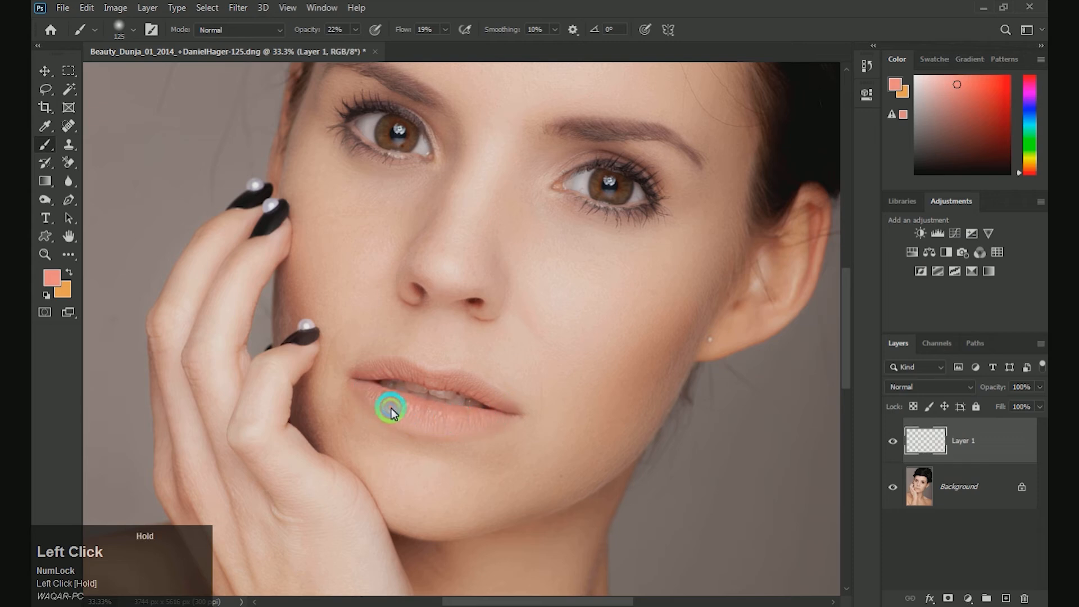
{"action": "mouse_move", "coordinate": [358, 387]}
{"action": "left_mouse_down"}
{"action": "mouse_move", "coordinate": [390, 374]}
{"action": "mouse_move", "coordinate": [488, 391]}
{"action": "left_mouse_up"}
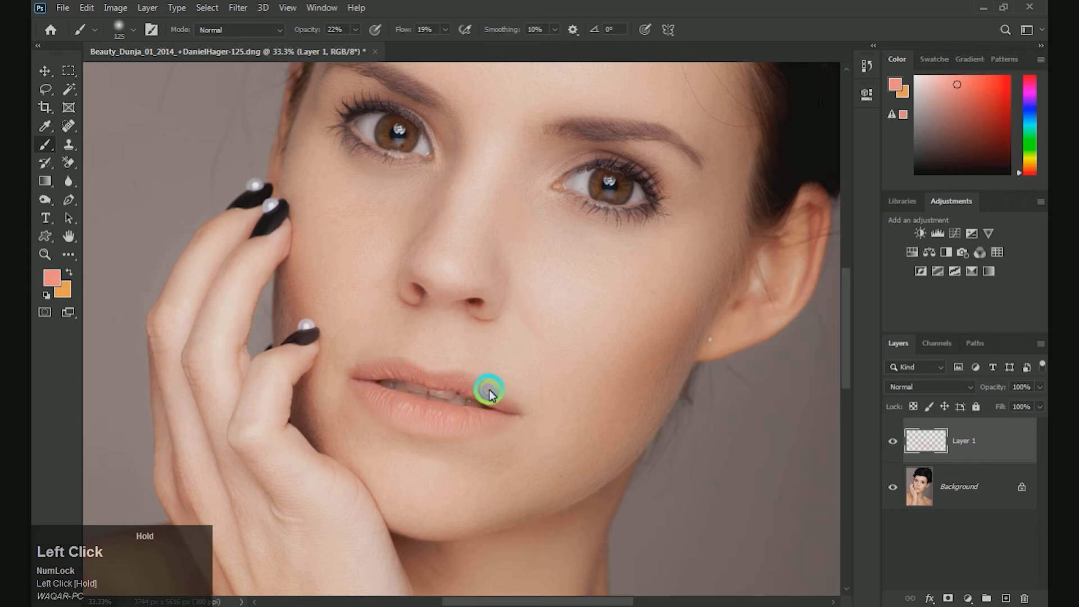
Step: Change the foreground colour to coral f77863 and paint it over the upper and lower lips
{"action": "left_click", "coordinate": [47, 274]}
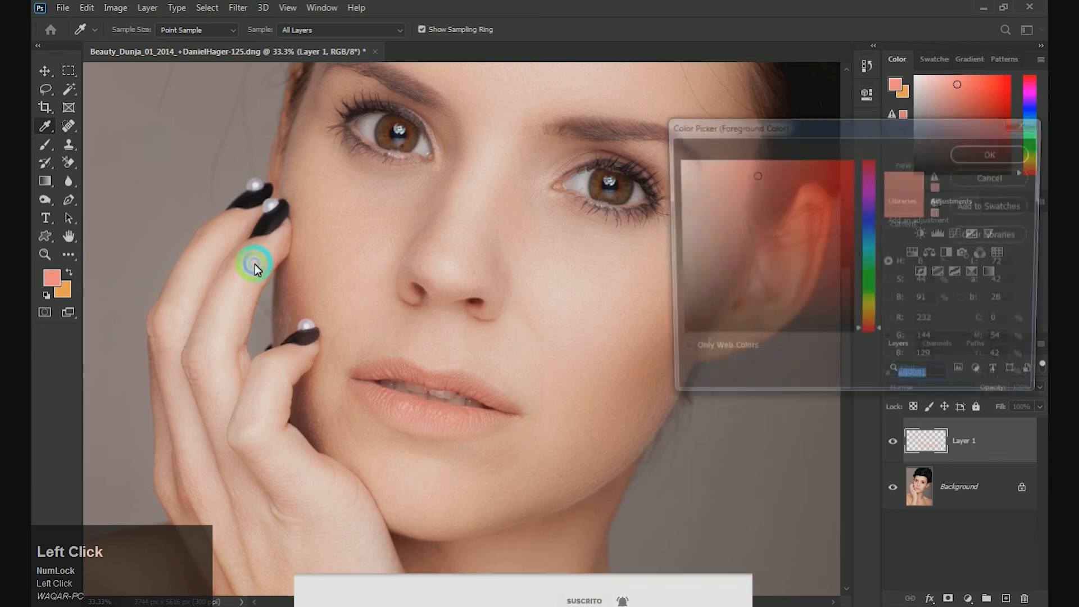
{"action": "left_click", "coordinate": [782, 164]}
{"action": "left_click", "coordinate": [972, 160]}
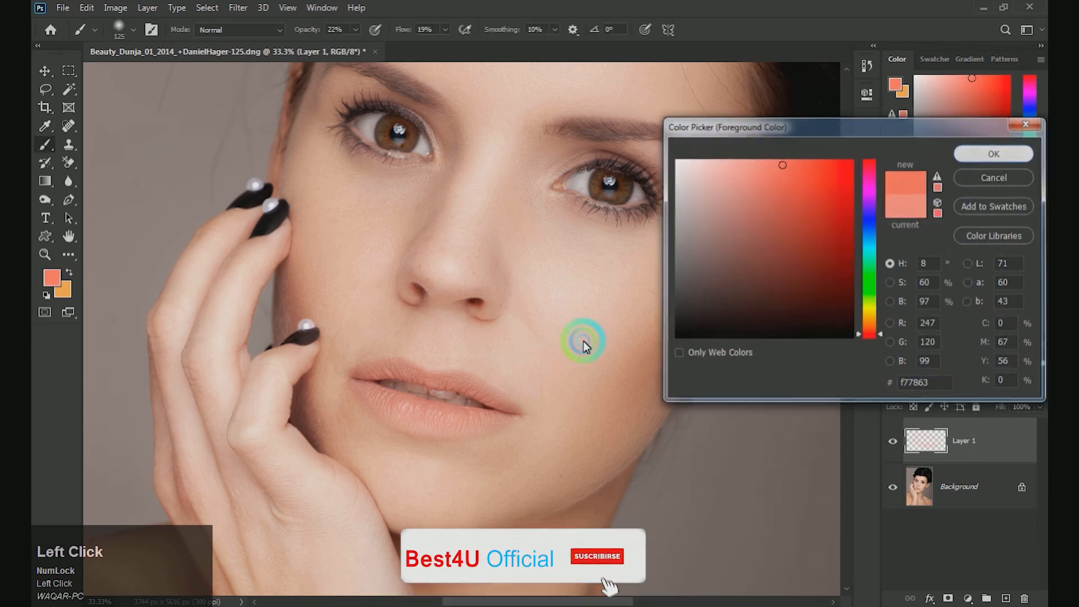
{"action": "mouse_move", "coordinate": [391, 398]}
{"action": "left_mouse_down"}
{"action": "mouse_move", "coordinate": [493, 413]}
{"action": "mouse_move", "coordinate": [391, 405]}
{"action": "mouse_move", "coordinate": [380, 378]}
{"action": "mouse_move", "coordinate": [473, 387]}
{"action": "mouse_move", "coordinate": [499, 407]}
{"action": "mouse_move", "coordinate": [457, 383]}
{"action": "mouse_move", "coordinate": [405, 375]}
{"action": "mouse_move", "coordinate": [372, 372]}
{"action": "mouse_move", "coordinate": [357, 387]}
{"action": "mouse_move", "coordinate": [385, 411]}
{"action": "mouse_move", "coordinate": [505, 424]}
{"action": "left_mouse_up"}
{"action": "mouse_move", "coordinate": [440, 413]}
{"action": "left_mouse_down"}
{"action": "mouse_move", "coordinate": [392, 400]}
{"action": "mouse_move", "coordinate": [413, 417]}
{"action": "mouse_move", "coordinate": [458, 424]}
{"action": "mouse_move", "coordinate": [381, 390]}
{"action": "mouse_move", "coordinate": [395, 373]}
{"action": "left_mouse_up"}
{"action": "mouse_move", "coordinate": [464, 390]}
{"action": "left_mouse_down"}
{"action": "mouse_move", "coordinate": [502, 407]}
{"action": "mouse_move", "coordinate": [473, 383]}
{"action": "mouse_move", "coordinate": [443, 377]}
{"action": "mouse_move", "coordinate": [470, 394]}
{"action": "left_mouse_up"}
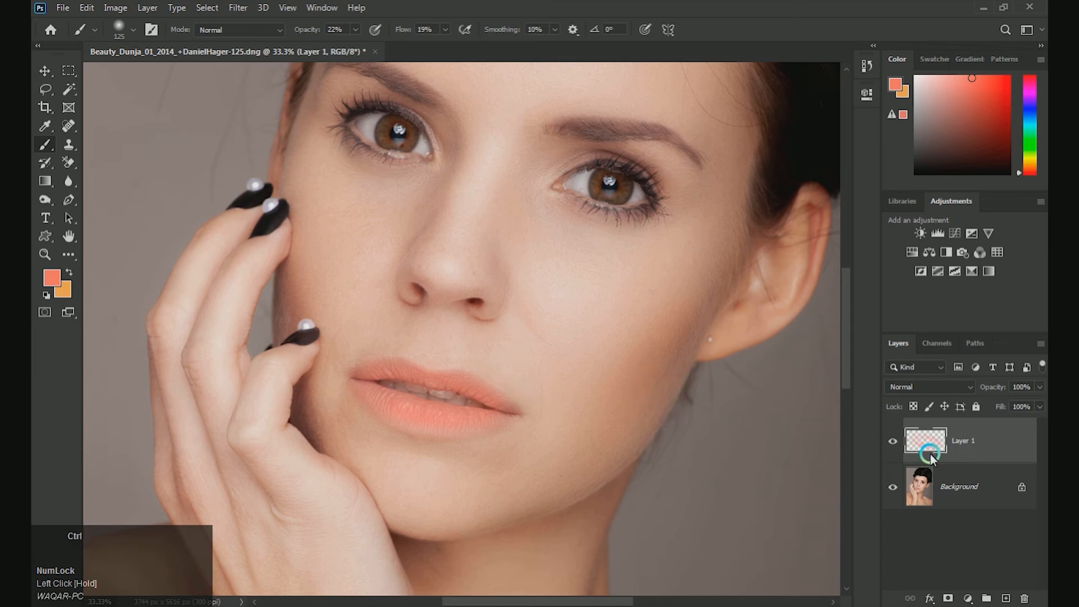
Step: Apply Color Balance twice to the lip-colour layer to shift it to a stronger red-orange
{"action": "key", "text": "ctrl+b"}
{"action": "left_click_drag", "start_coordinate": [834, 420], "coordinate": [970, 412]}
{"action": "left_click", "coordinate": [984, 389]}
{"action": "key", "text": "ctrl+b"}
{"action": "left_click_drag", "start_coordinate": [849, 423], "coordinate": [922, 416]}
{"action": "left_click", "coordinate": [984, 389]}
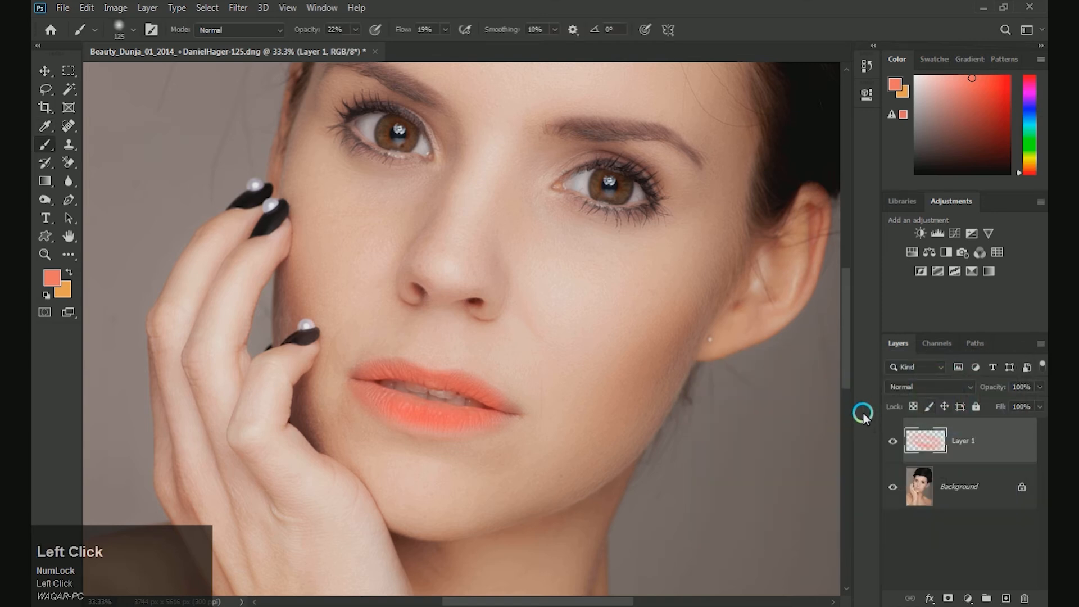
Step: Try several blend modes on the lip-colour layer and settle on Linear Burn
{"action": "key", "text": "bracketleft"}
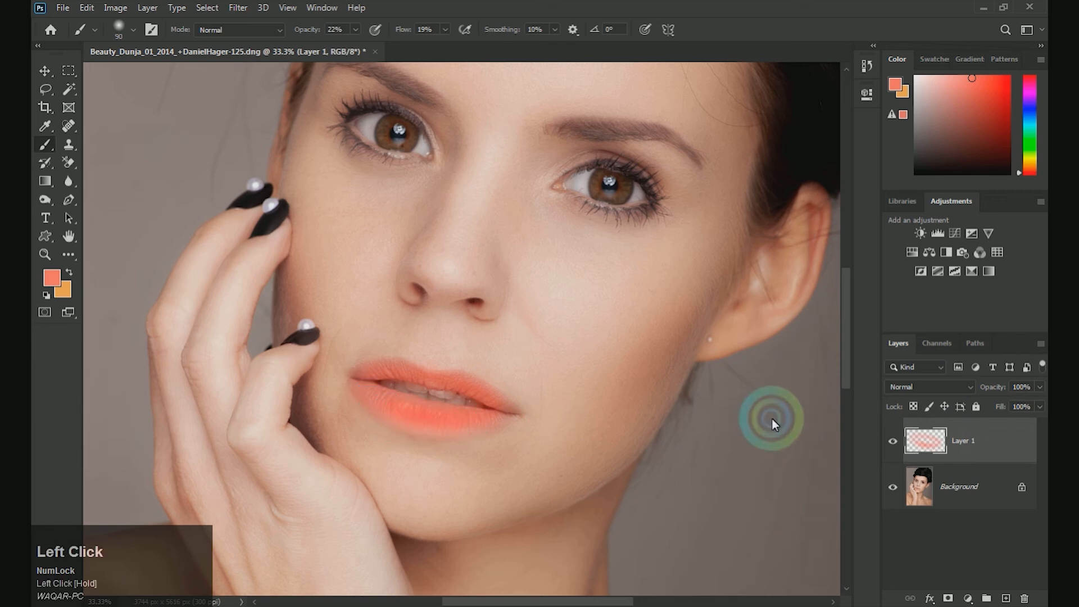
{"action": "left_click", "coordinate": [953, 396]}
{"action": "left_click", "coordinate": [899, 284]}
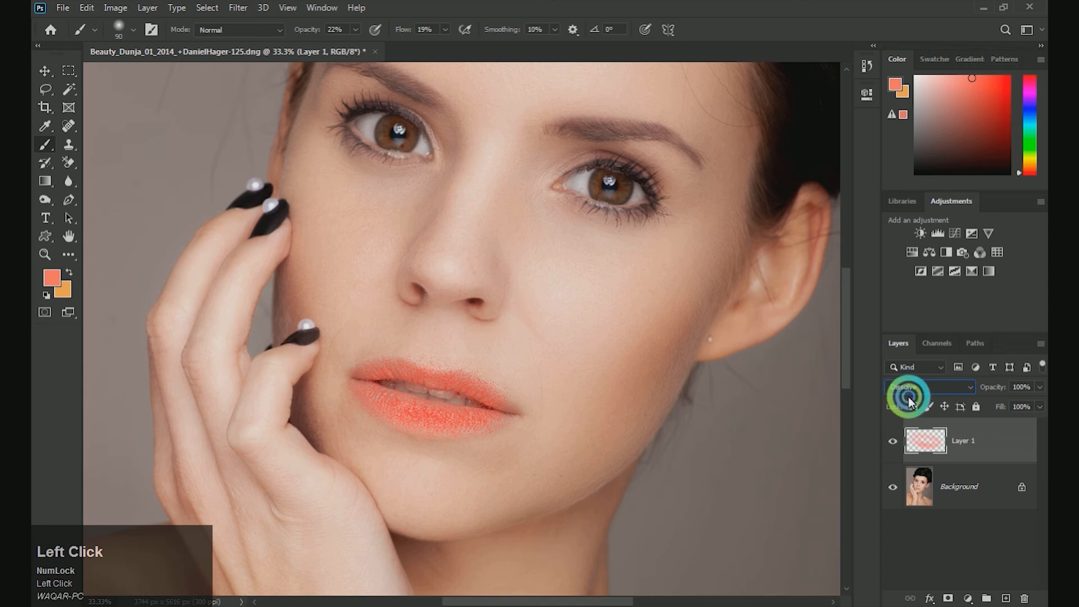
{"action": "scroll", "coordinate": [908, 389], "scroll_direction": "down", "scroll_amount": 1}
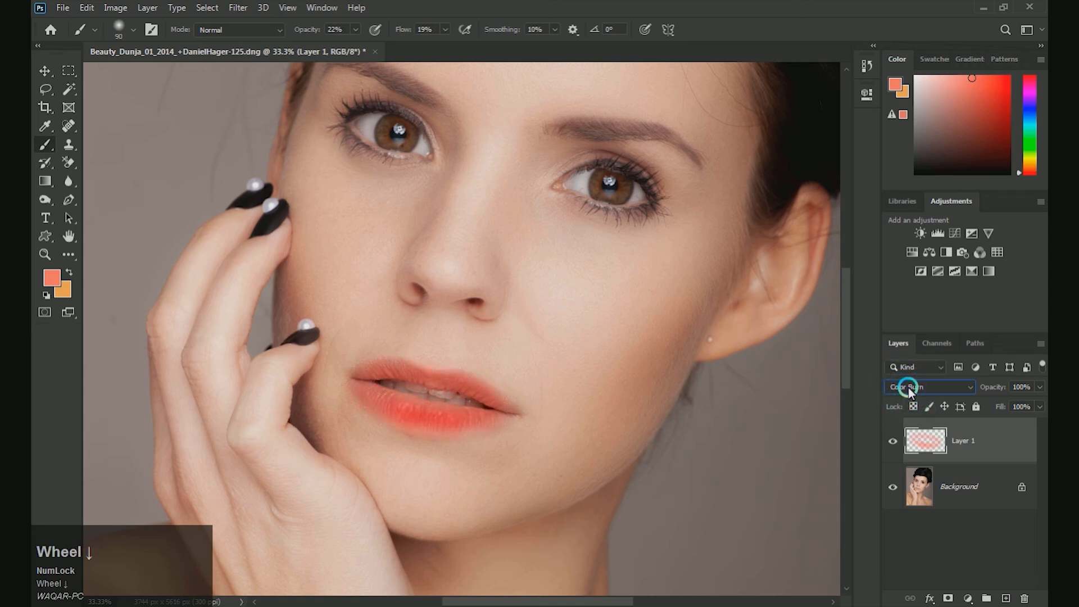
{"action": "scroll", "coordinate": [908, 387], "scroll_direction": "down", "scroll_amount": 1}
{"action": "scroll", "coordinate": [908, 387], "scroll_direction": "up", "scroll_amount": 2}
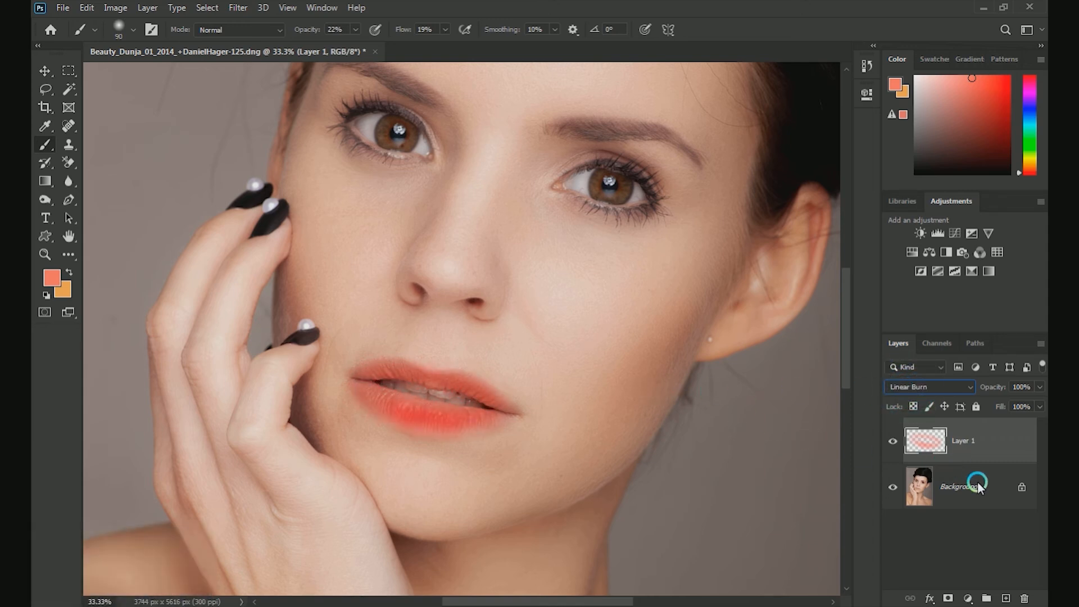
Step: Paint coral over the lip corners and the lower lip's edge with the brush reduced to 70 and 60 px
{"action": "key", "text": "ctrl+0"}
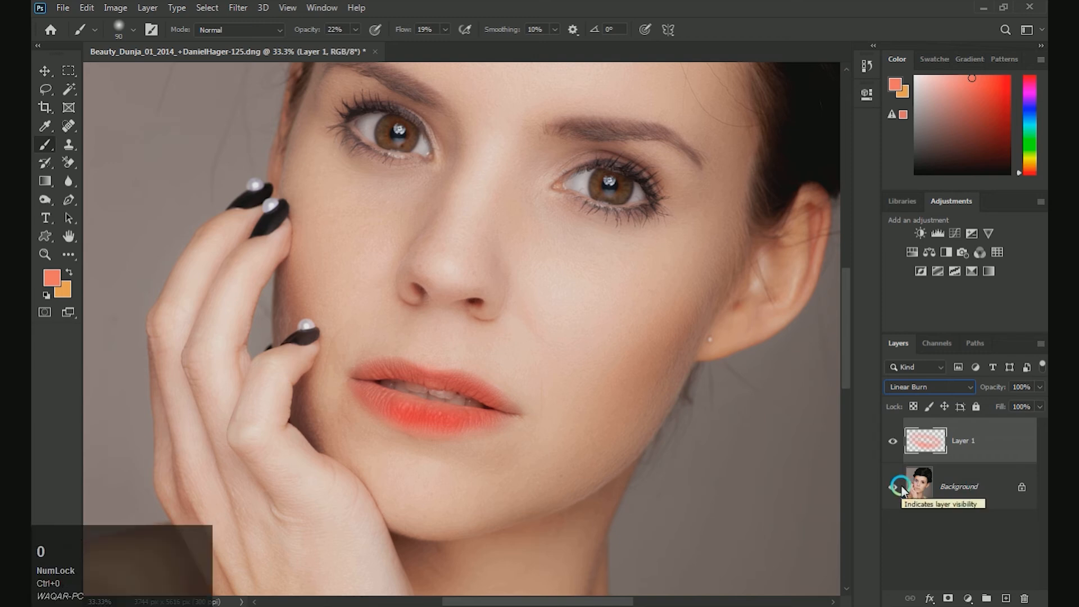
{"action": "key", "text": "ctrl+minus"}
{"action": "key", "text": "ctrl+minus"}
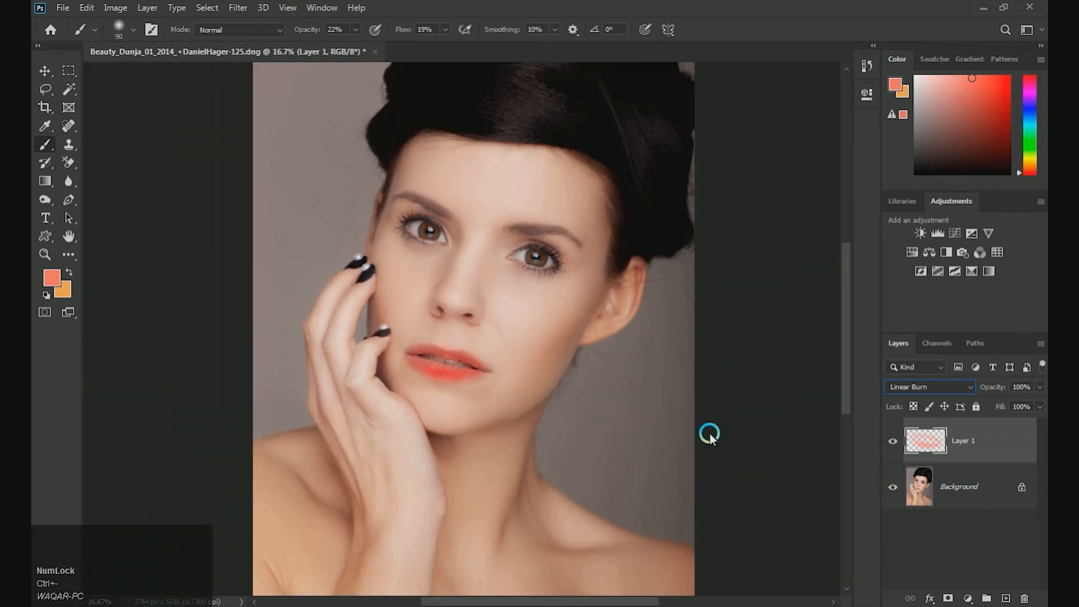
{"action": "key", "text": "ctrl+BackSpace"}
{"action": "key", "text": "ctrl+plus"}
{"action": "key", "text": "ctrl+plus"}
{"action": "key", "text": "ctrl+plus"}
{"action": "key", "text": "ctrl+plus"}
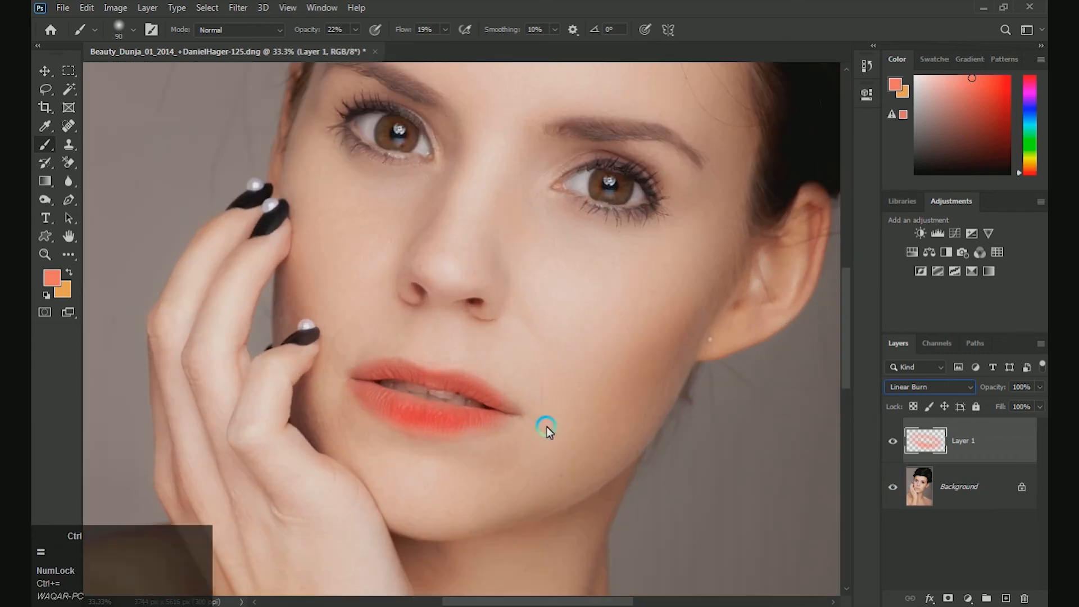
{"action": "key", "text": "space"}
{"action": "left_click_drag", "start_coordinate": [541, 436], "coordinate": [643, 271]}
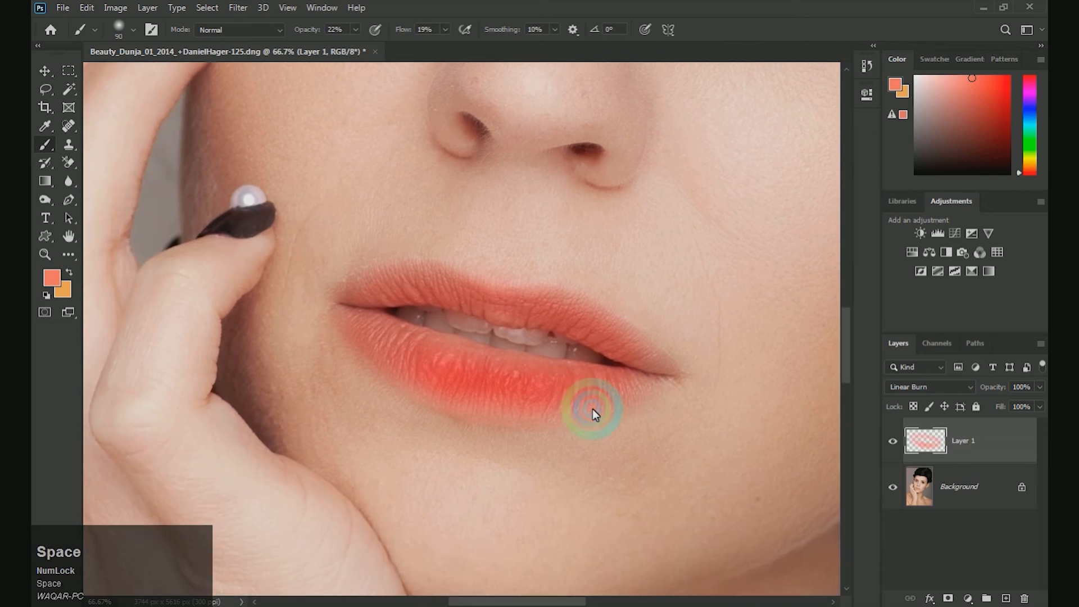
{"action": "left_click_drag", "start_coordinate": [642, 385], "coordinate": [587, 405]}
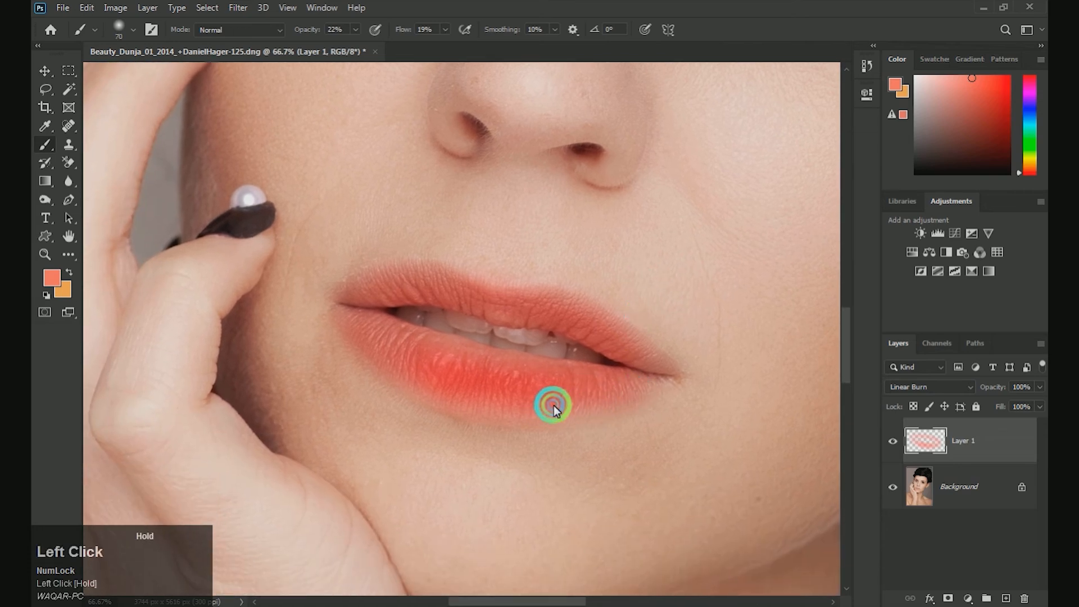
{"action": "mouse_move", "coordinate": [667, 371]}
{"action": "left_mouse_down"}
{"action": "mouse_move", "coordinate": [621, 386]}
{"action": "mouse_move", "coordinate": [668, 373]}
{"action": "mouse_move", "coordinate": [651, 361]}
{"action": "left_mouse_up"}
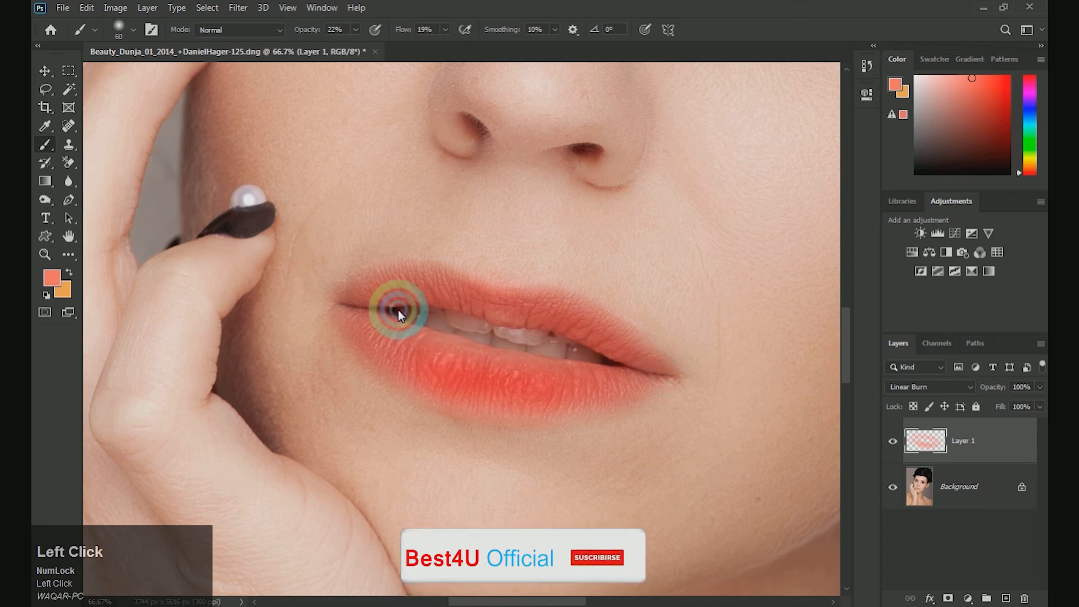
{"action": "mouse_move", "coordinate": [364, 355]}
{"action": "left_mouse_down"}
{"action": "mouse_move", "coordinate": [408, 383]}
{"action": "mouse_move", "coordinate": [515, 404]}
{"action": "left_mouse_up"}
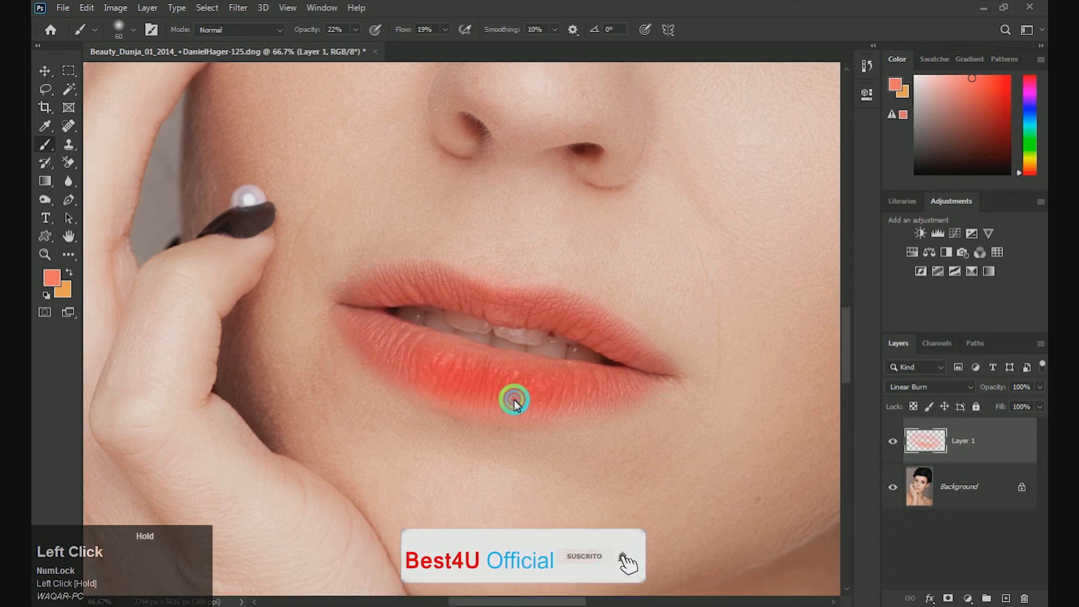
{"action": "mouse_move", "coordinate": [444, 401]}
{"action": "left_mouse_down"}
{"action": "mouse_move", "coordinate": [593, 405]}
{"action": "mouse_move", "coordinate": [532, 414]}
{"action": "mouse_move", "coordinate": [615, 402]}
{"action": "mouse_move", "coordinate": [669, 379]}
{"action": "mouse_move", "coordinate": [533, 413]}
{"action": "left_mouse_up"}
Step: Merge the lip-colour layer into the background photo
{"action": "key", "text": "ctrl+minus"}
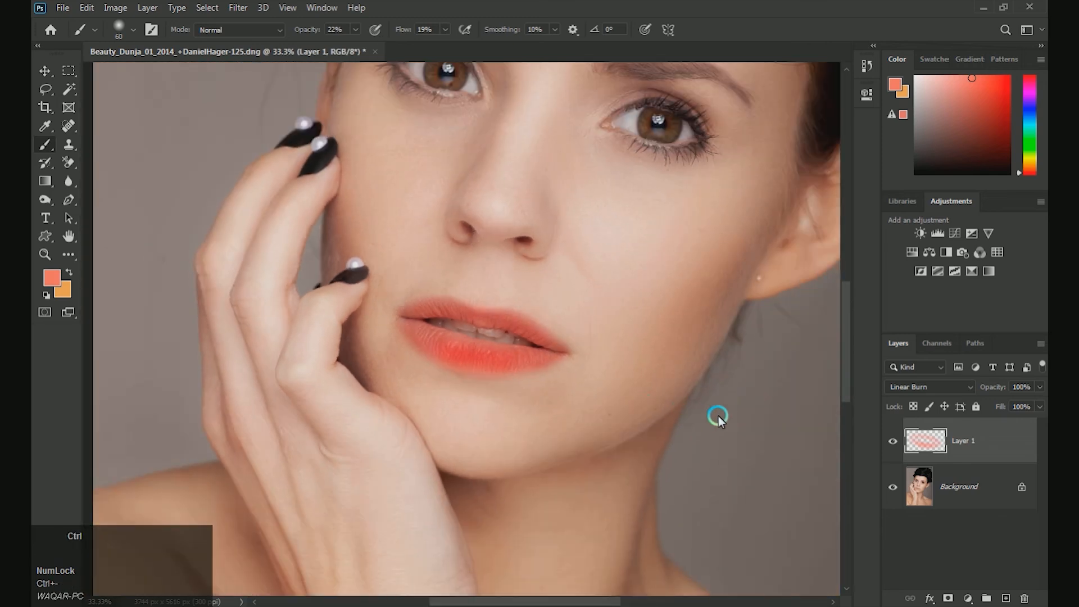
{"action": "left_click", "coordinate": [945, 484], "text": "ctrl"}
{"action": "key", "text": "ctrl+e"}
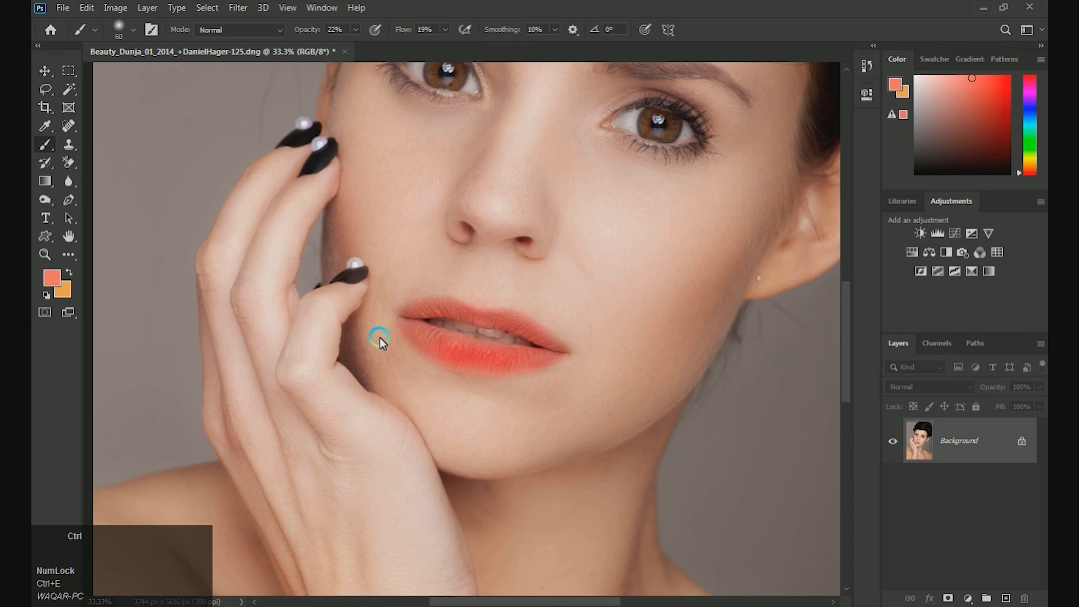
Step: Brighten the upper and lower lips with the Dodge tool, reducing its brush to 125 px
{"action": "right_click", "coordinate": [45, 198]}
{"action": "left_click", "coordinate": [90, 197]}
{"action": "left_click", "coordinate": [460, 360]}
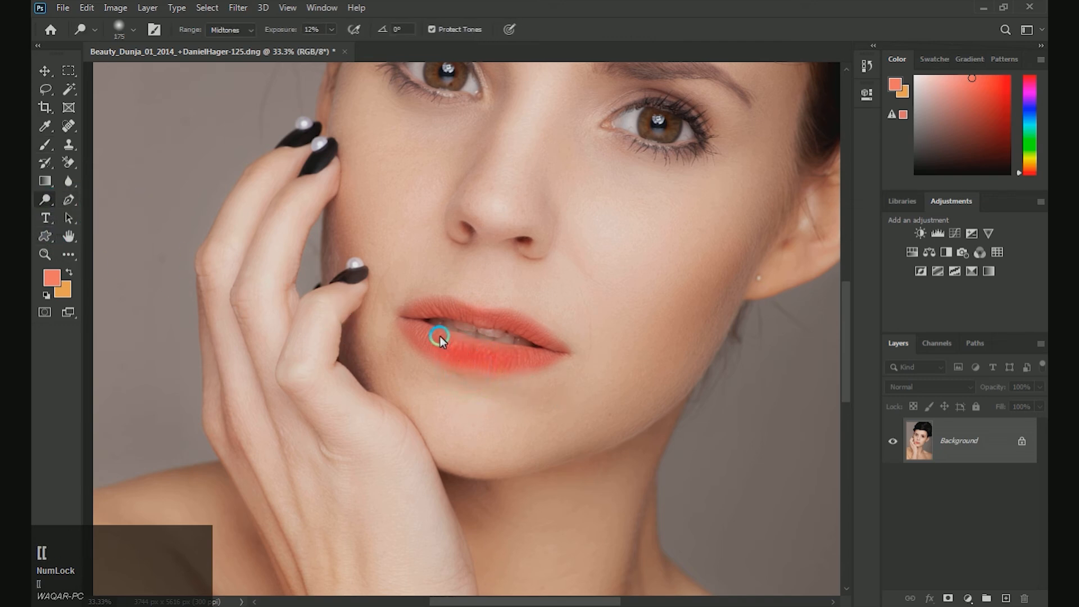
{"action": "mouse_move", "coordinate": [458, 347]}
{"action": "left_mouse_down"}
{"action": "mouse_move", "coordinate": [498, 358]}
{"action": "mouse_move", "coordinate": [443, 348]}
{"action": "left_mouse_up"}
{"action": "key", "text": "bracketleft"}
{"action": "mouse_move", "coordinate": [441, 308]}
{"action": "left_mouse_down"}
{"action": "mouse_move", "coordinate": [525, 323]}
{"action": "mouse_move", "coordinate": [531, 330]}
{"action": "mouse_move", "coordinate": [481, 352]}
{"action": "mouse_move", "coordinate": [442, 347]}
{"action": "mouse_move", "coordinate": [517, 361]}
{"action": "left_mouse_up"}
Step: Deepen the Reds of the whole photo with Selective Color by raising Black to about +18%
{"action": "key", "text": "ctrl+plus"}
{"action": "key", "text": "ctrl+minus"}
{"action": "key", "text": "ctrl+minus"}
{"action": "key", "text": "ctrl+minus"}
{"action": "key", "text": "ctrl+minus"}
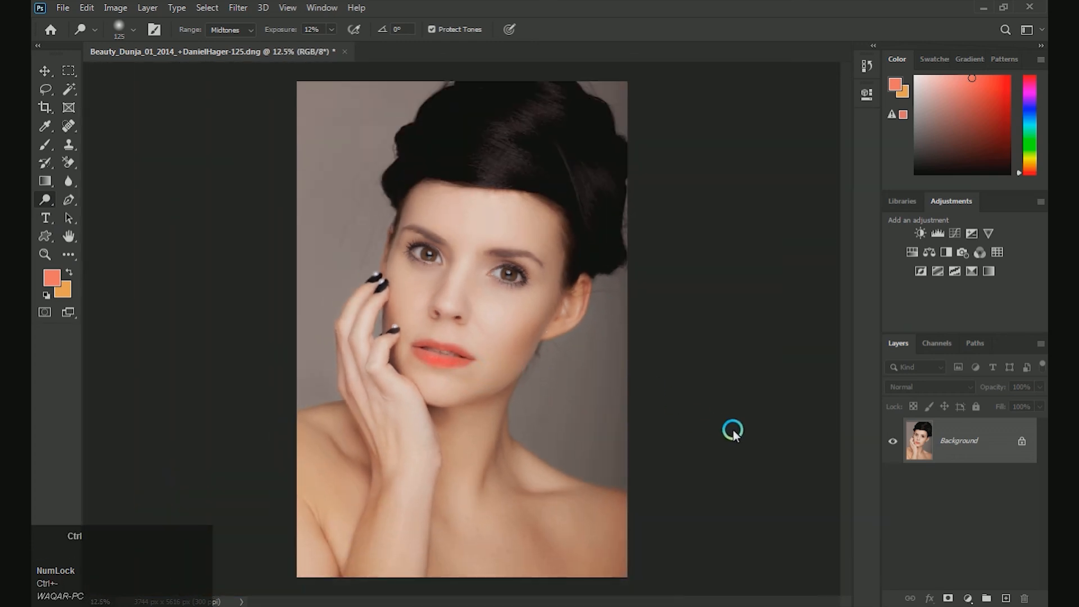
{"action": "key", "text": "ctrl+shift+a"}
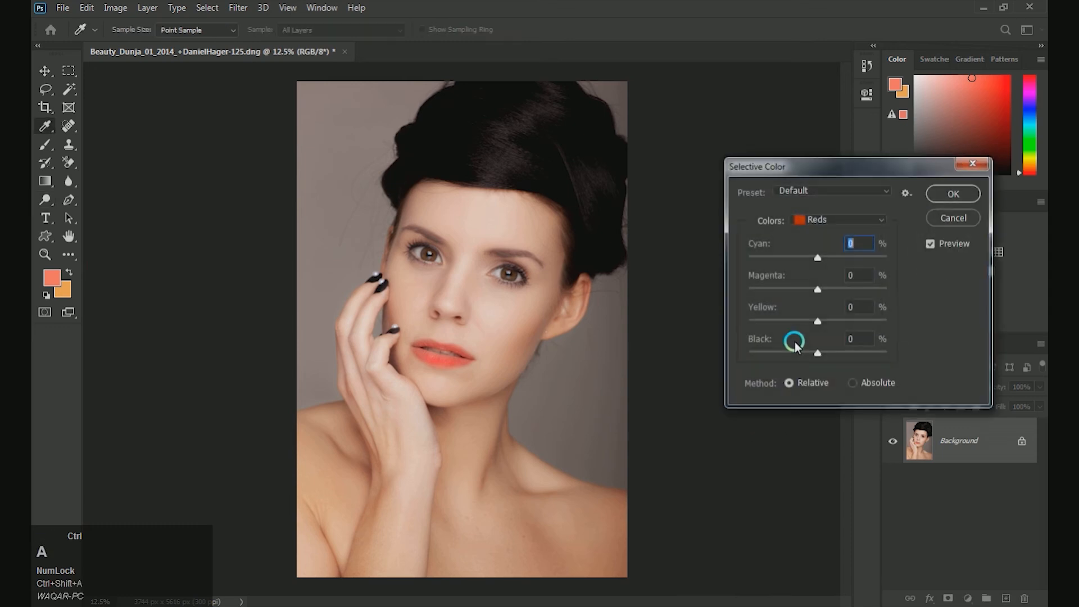
{"action": "left_click", "coordinate": [829, 220]}
{"action": "left_click", "coordinate": [818, 353]}
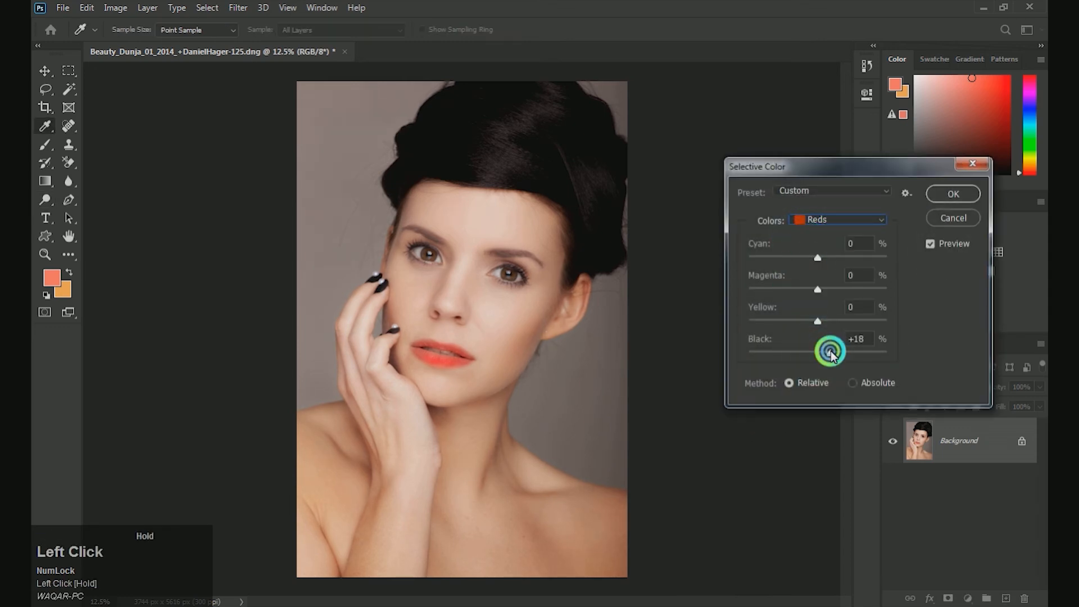
{"action": "left_click", "coordinate": [952, 194]}
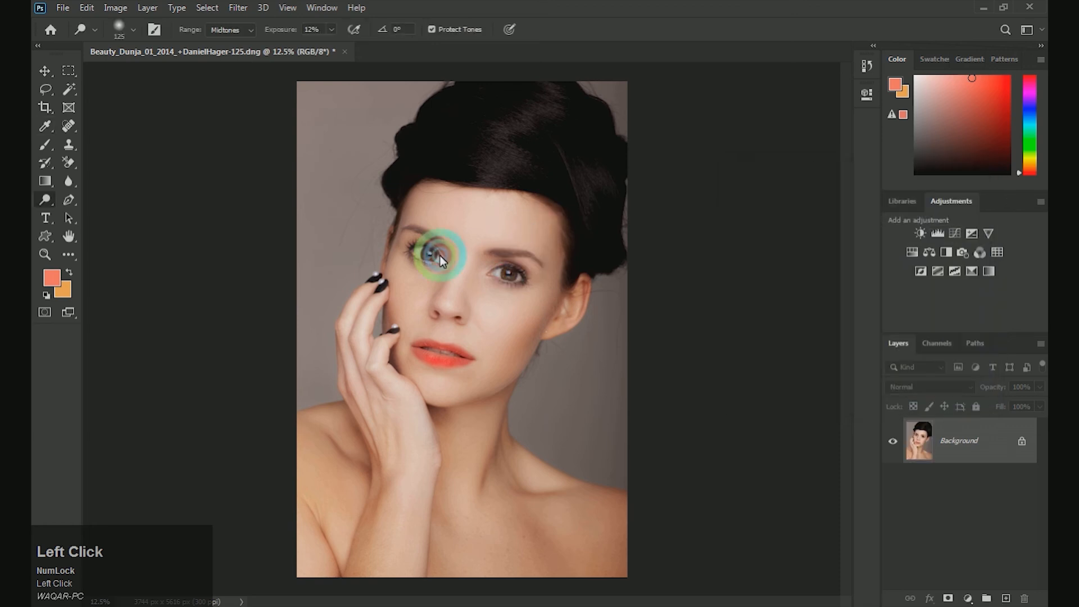
Step: Apply the Noiseware Professional filter to the photo with its Default settings
{"action": "left_click", "coordinate": [249, 15]}
{"action": "mouse_move", "coordinate": [284, 309]}
{"action": "left_click", "coordinate": [423, 309]}
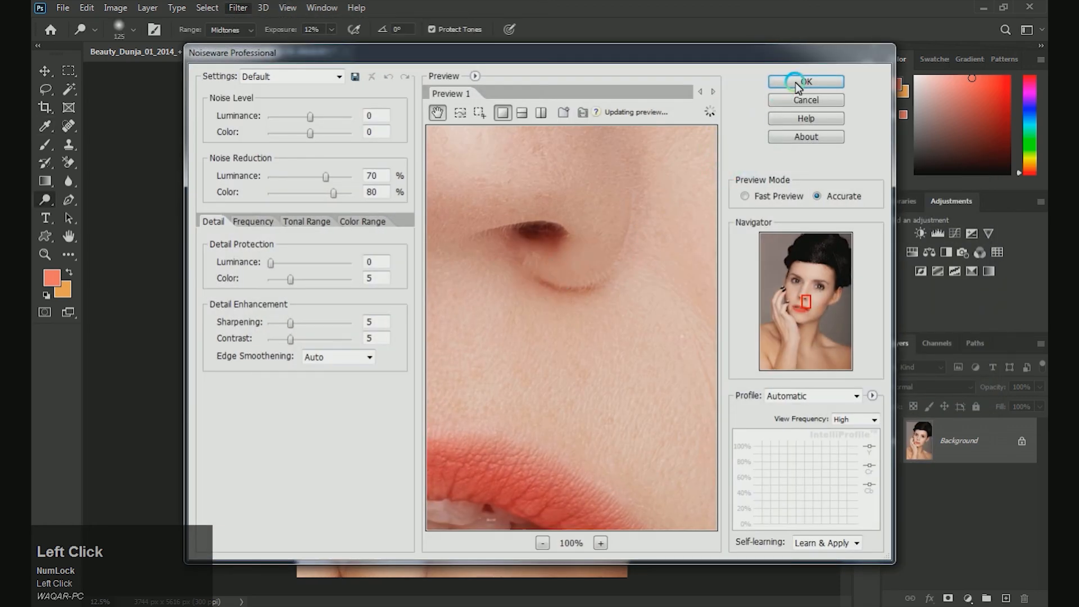
{"action": "left_click", "coordinate": [794, 82]}
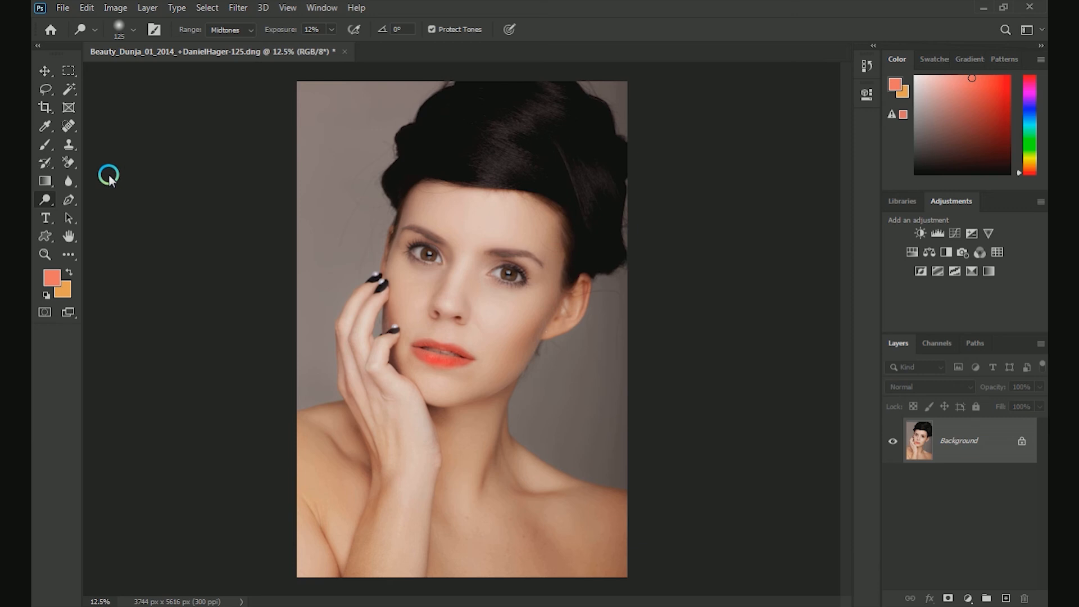
Step: Brighten the shine in the hair above the forehead with an enlarged Dodge tool brush
{"action": "key", "text": "bracketright"}
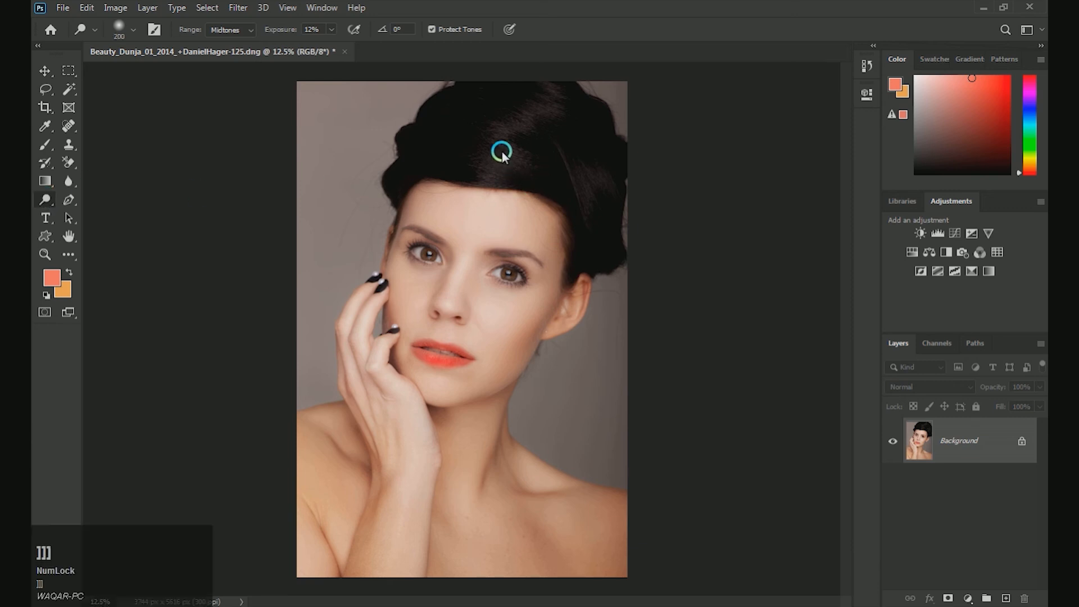
{"action": "left_click", "coordinate": [528, 154]}
{"action": "left_click", "coordinate": [496, 132]}
{"action": "left_click_drag", "start_coordinate": [504, 153], "coordinate": [573, 159]}
{"action": "left_click_drag", "start_coordinate": [503, 117], "coordinate": [529, 137]}
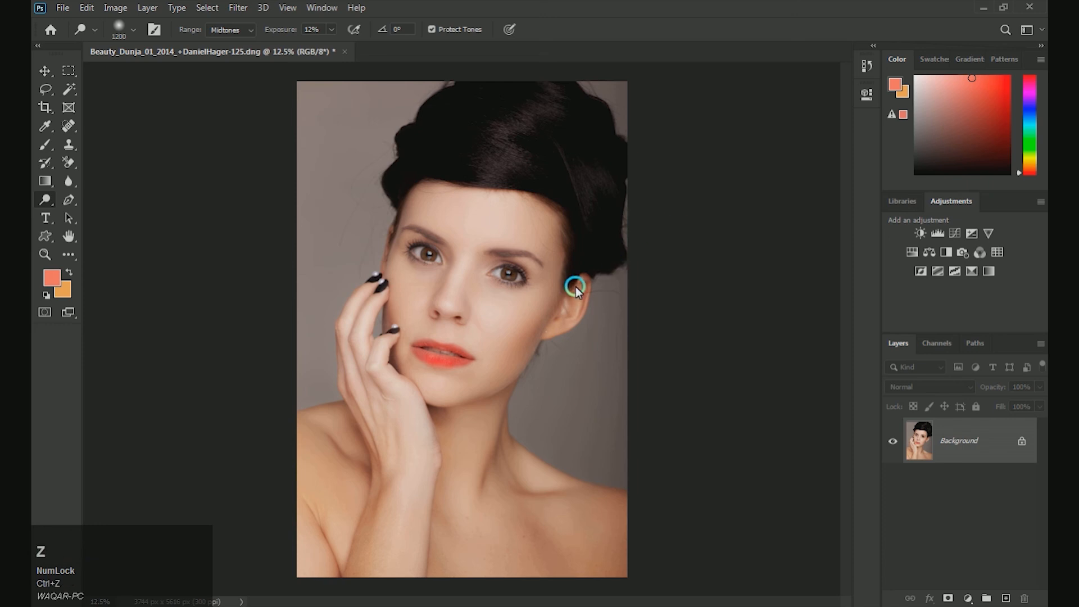
Step: Brighten the eye on the raised hand's side with the Dodge tool, reducing its brush to 150 px
{"action": "key", "text": "ctrl+plus"}
{"action": "key", "text": "ctrl+plus"}
{"action": "left_click_drag", "start_coordinate": [544, 293], "coordinate": [543, 362]}
{"action": "key", "text": "bracketleft"}
{"action": "key", "text": "bracketleft"}
{"action": "key", "text": "bracketleft"}
{"action": "key", "text": "bracketleft"}
{"action": "key", "text": "bracketleft"}
{"action": "key", "text": "bracketleft"}
{"action": "key", "text": "bracketleft"}
{"action": "key", "text": "bracketleft"}
{"action": "key", "text": "bracketleft"}
{"action": "key", "text": "bracketleft"}
{"action": "key", "text": "bracketleft"}
{"action": "key", "text": "bracketleft"}
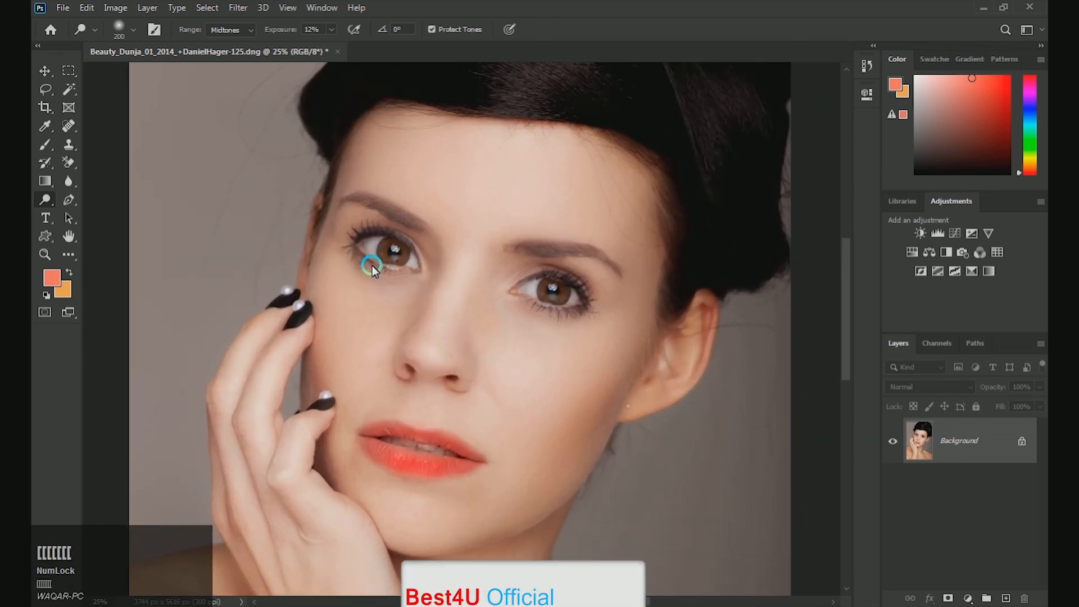
{"action": "left_click", "coordinate": [366, 250]}
{"action": "mouse_move", "coordinate": [366, 250]}
{"action": "left_mouse_down"}
{"action": "mouse_move", "coordinate": [405, 270]}
{"action": "mouse_move", "coordinate": [349, 241]}
{"action": "mouse_move", "coordinate": [404, 246]}
{"action": "mouse_move", "coordinate": [404, 258]}
{"action": "left_mouse_up"}
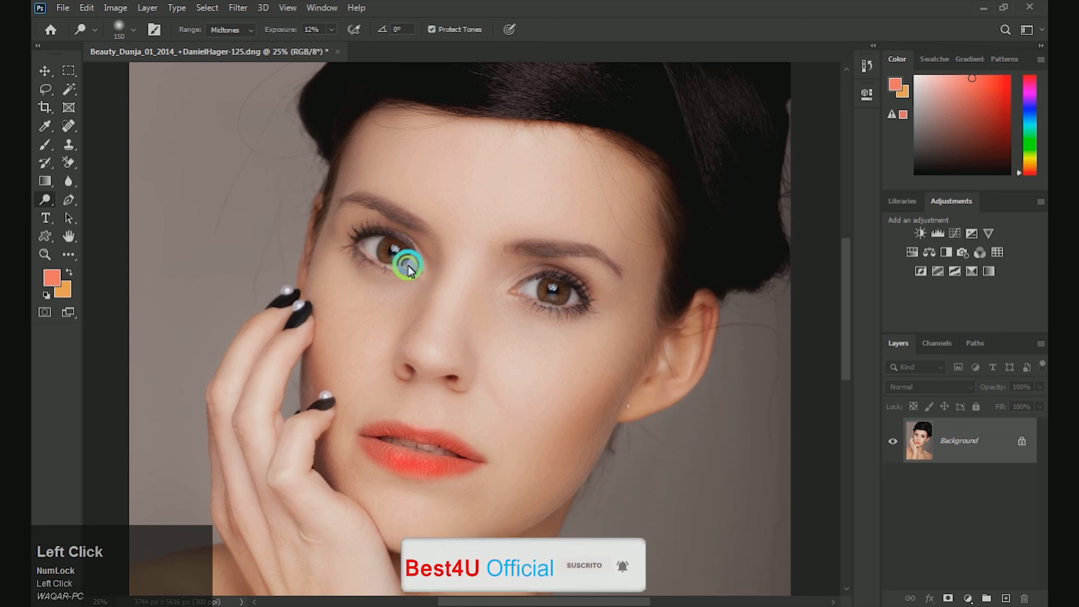
Step: Dodge the eye nearer the visible ear and touch up the eye on the hand's side at 150 px
{"action": "left_click", "coordinate": [549, 286]}
{"action": "mouse_move", "coordinate": [550, 285]}
{"action": "left_mouse_down"}
{"action": "mouse_move", "coordinate": [524, 293]}
{"action": "mouse_move", "coordinate": [581, 303]}
{"action": "mouse_move", "coordinate": [567, 280]}
{"action": "mouse_move", "coordinate": [541, 275]}
{"action": "mouse_move", "coordinate": [575, 304]}
{"action": "left_mouse_up"}
{"action": "key", "text": "space"}
{"action": "left_click", "coordinate": [362, 251]}
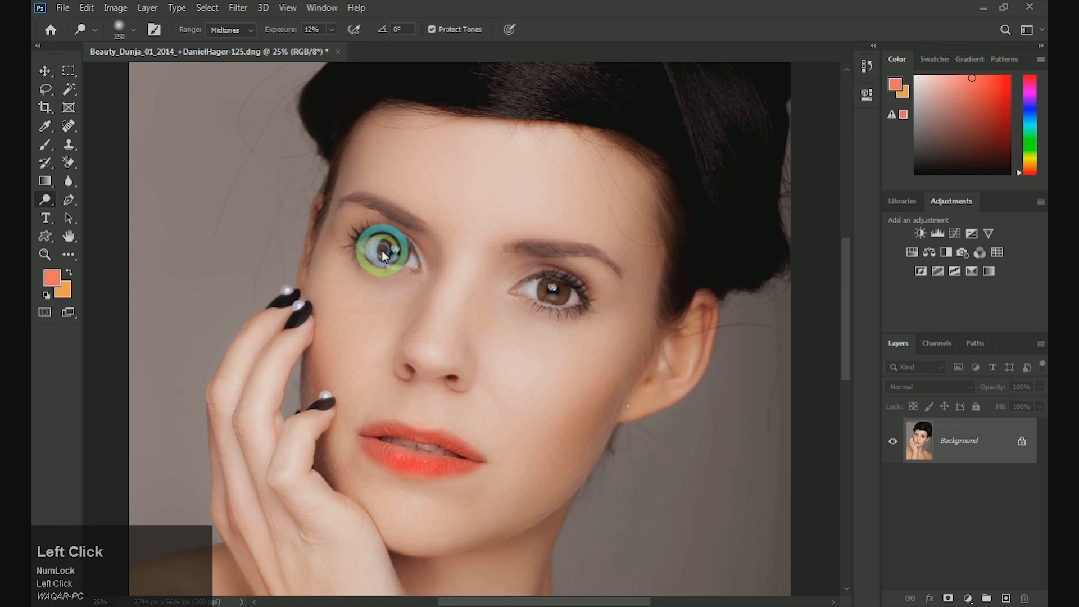
{"action": "key", "text": "ctrl+0"}
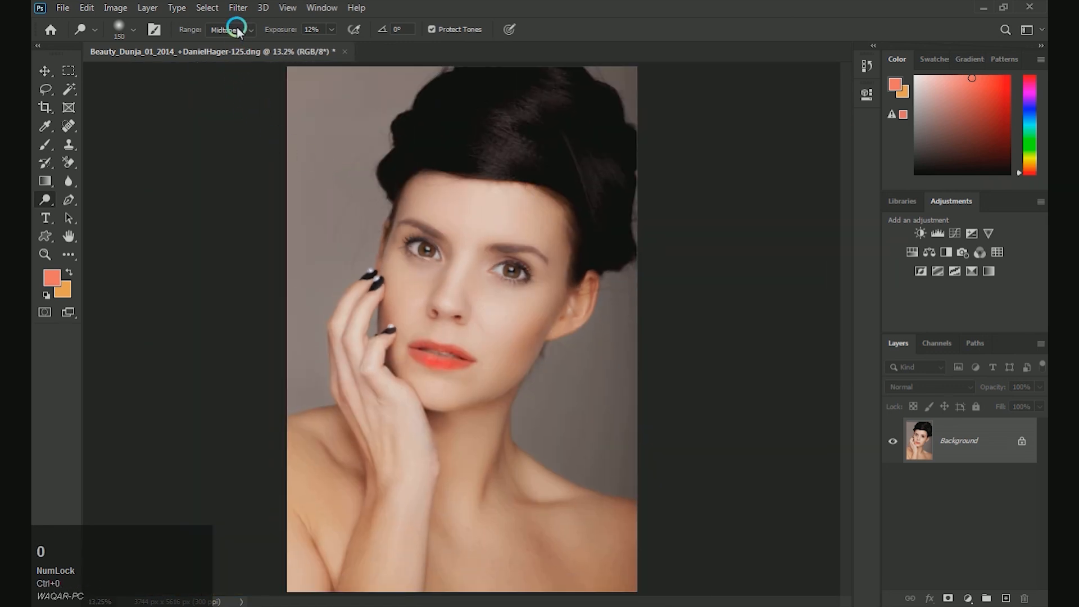
Step: Apply the Camera Raw Filter to the photo with sharpening Detail set to 53 and Radius set to 1.4
{"action": "left_click", "coordinate": [238, 7]}
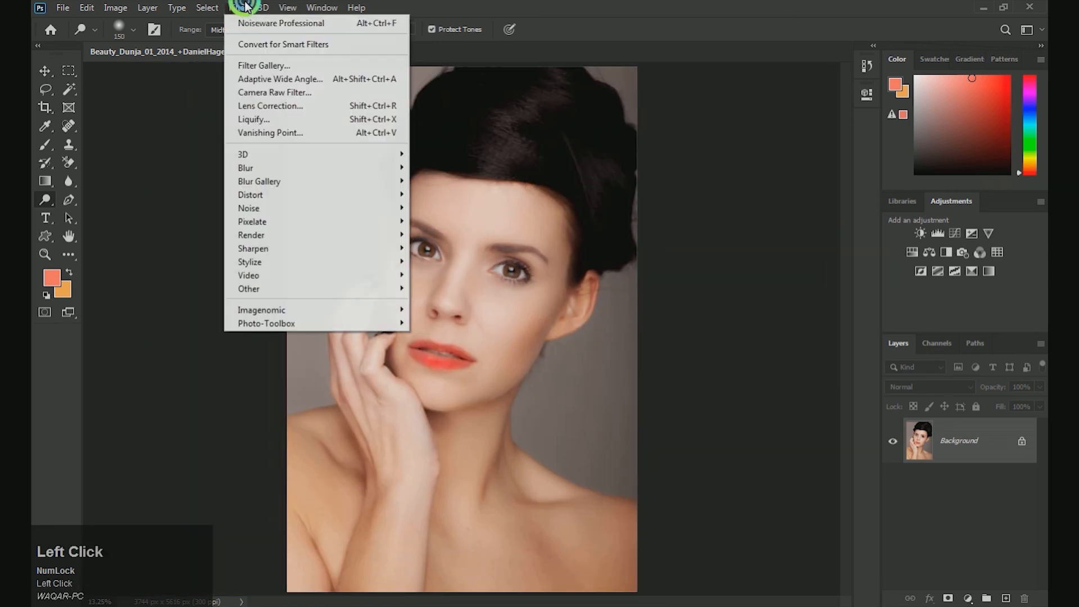
{"action": "left_click", "coordinate": [268, 95]}
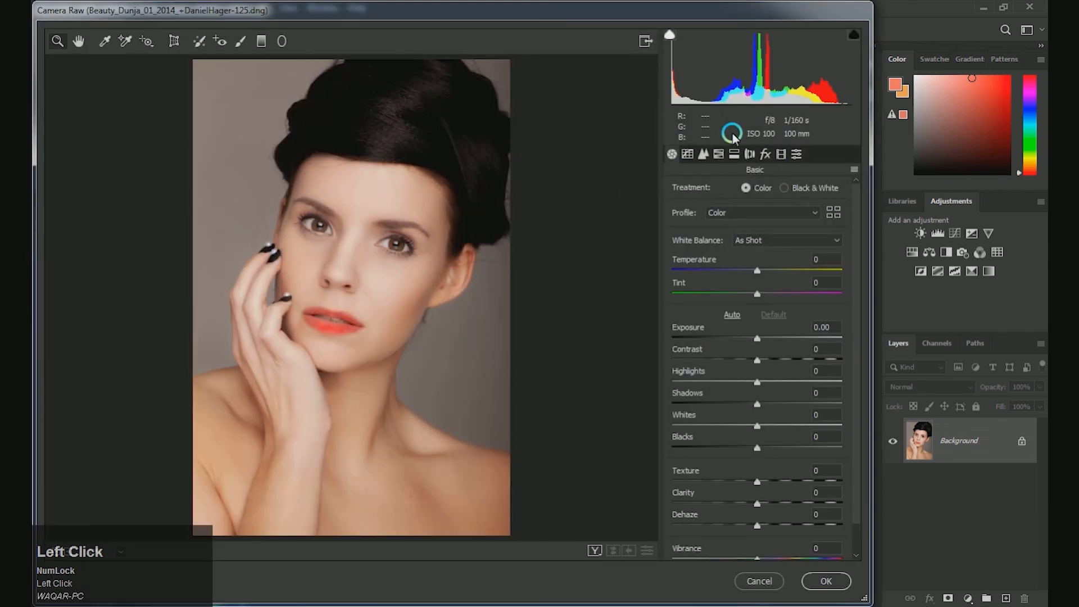
{"action": "left_click", "coordinate": [703, 154]}
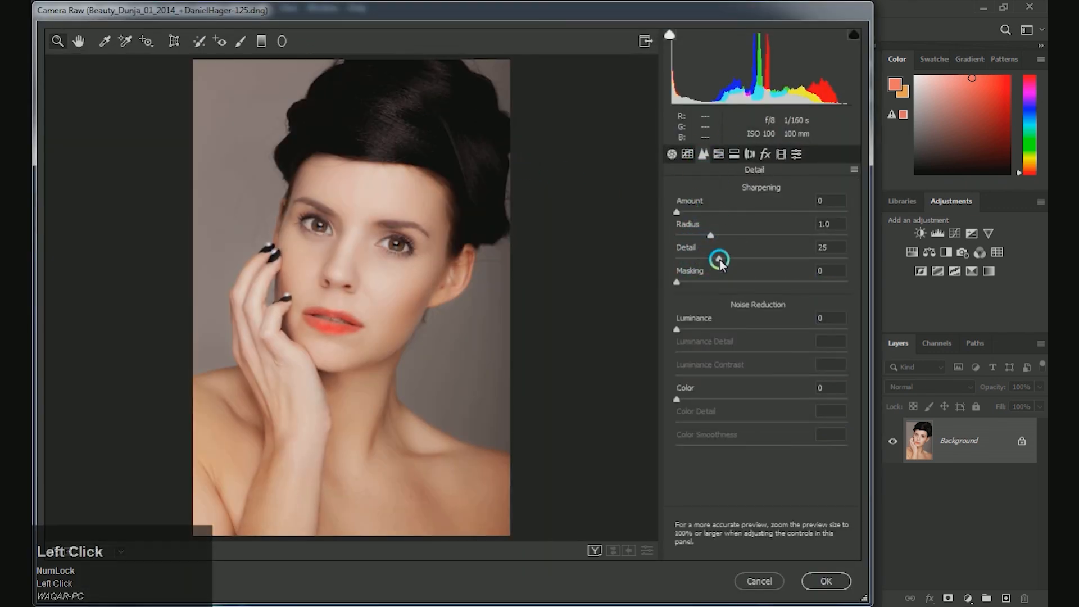
{"action": "left_click_drag", "start_coordinate": [735, 257], "coordinate": [767, 257]}
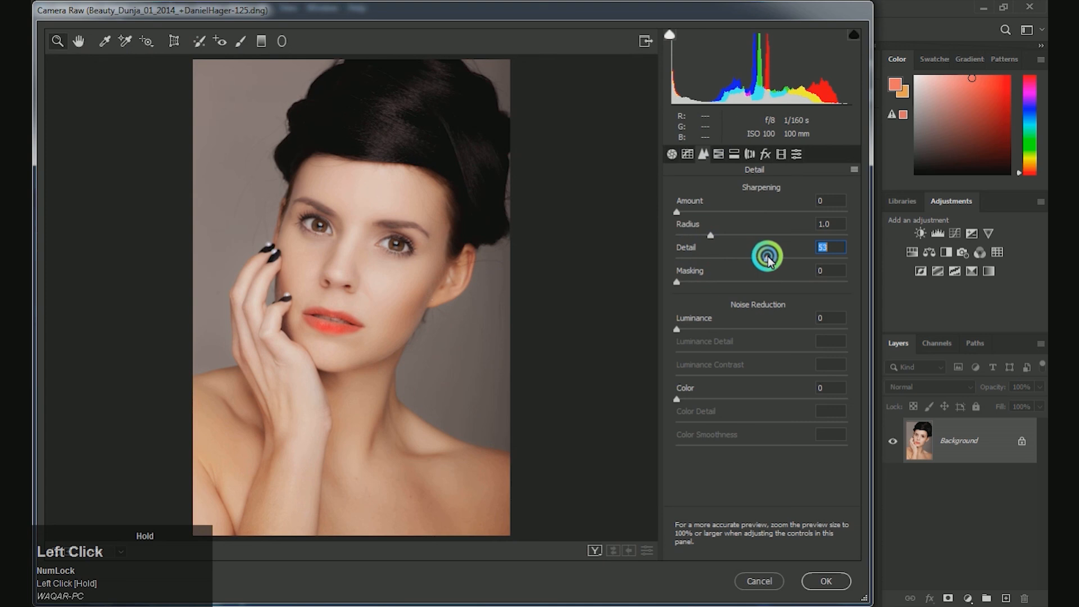
{"action": "left_click_drag", "start_coordinate": [713, 236], "coordinate": [741, 237]}
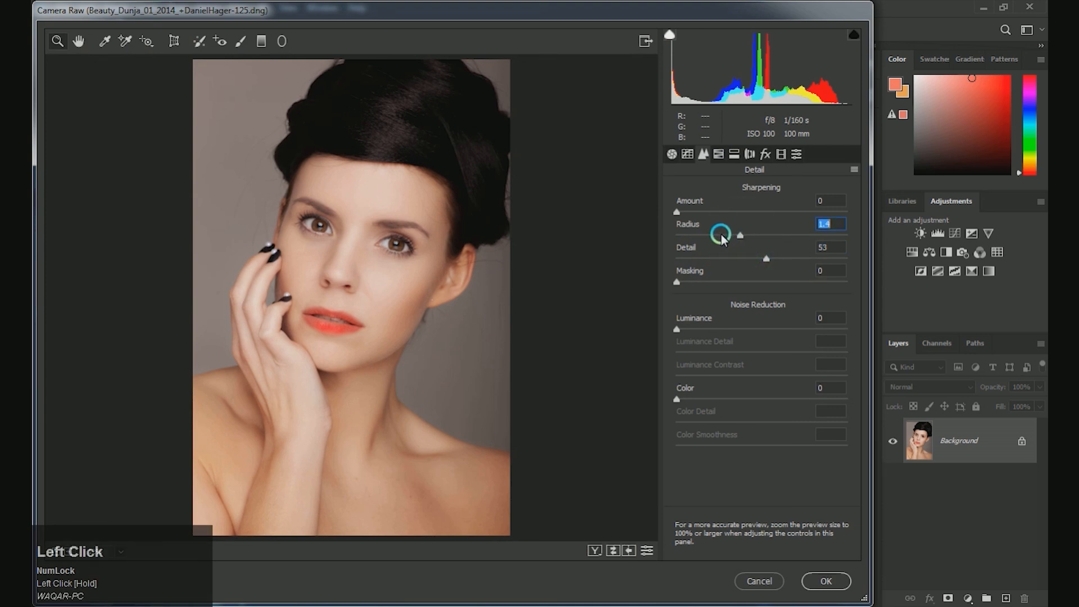
{"action": "left_click", "coordinate": [825, 580]}
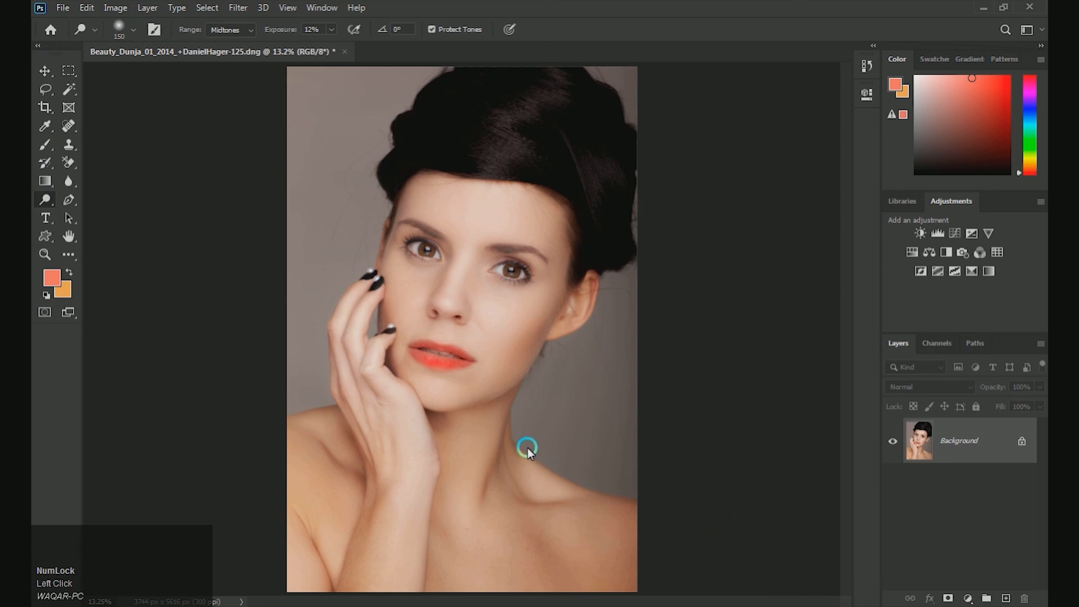
{"action": "key", "text": "ctrl+minus"}
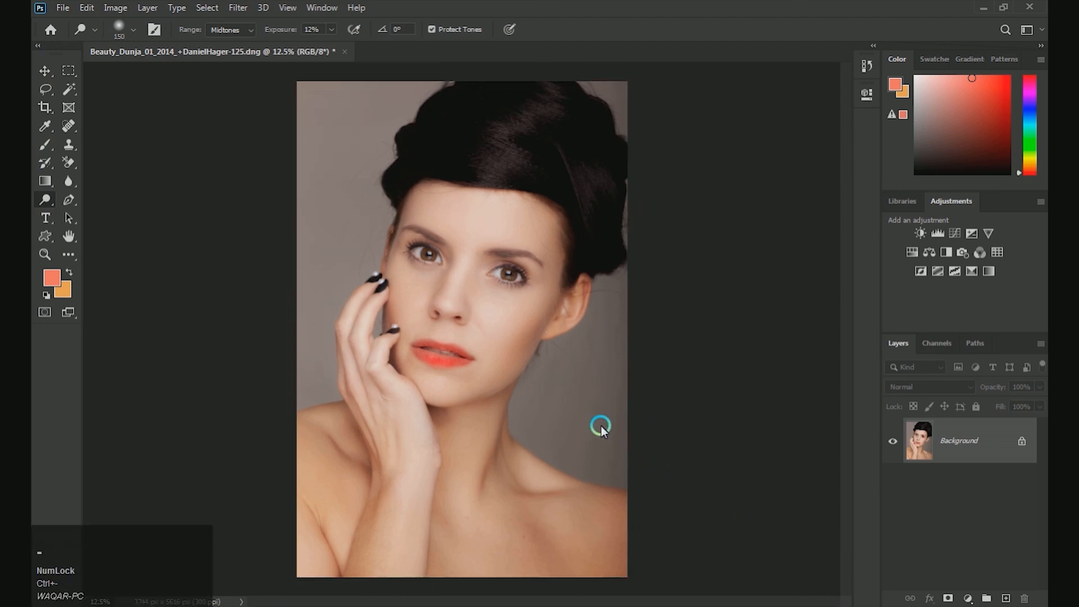